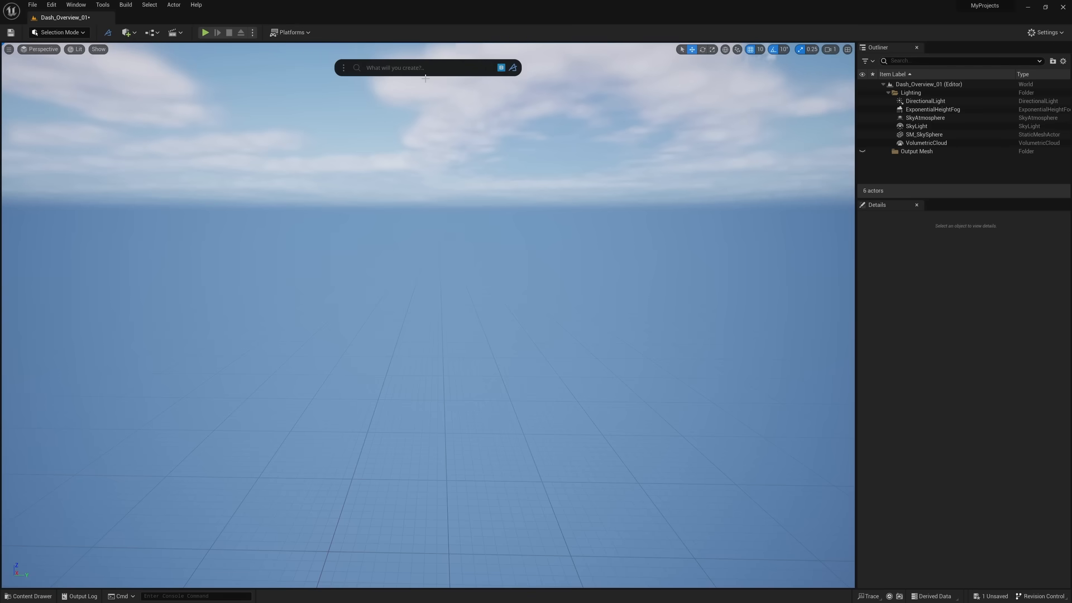
Step: Switch the viewport to immersive full-screen mode and move the Dash prompt bar up, centred over the sky
{"action": "left_click", "coordinate": [425, 78]}
{"action": "key", "text": "F11"}
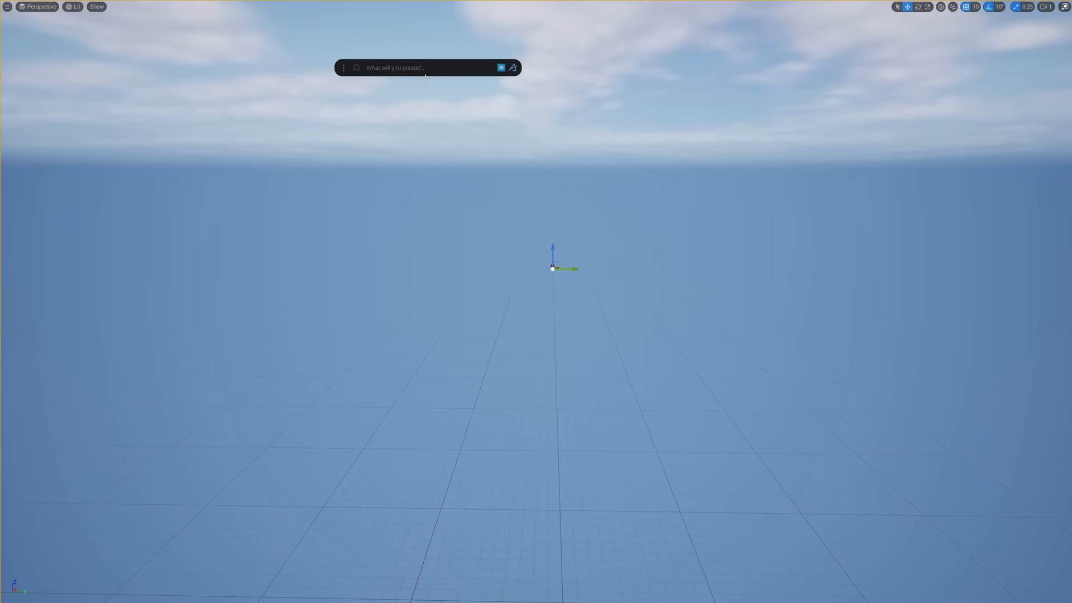
{"action": "left_click_drag", "start_coordinate": [421, 64], "coordinate": [525, 18]}
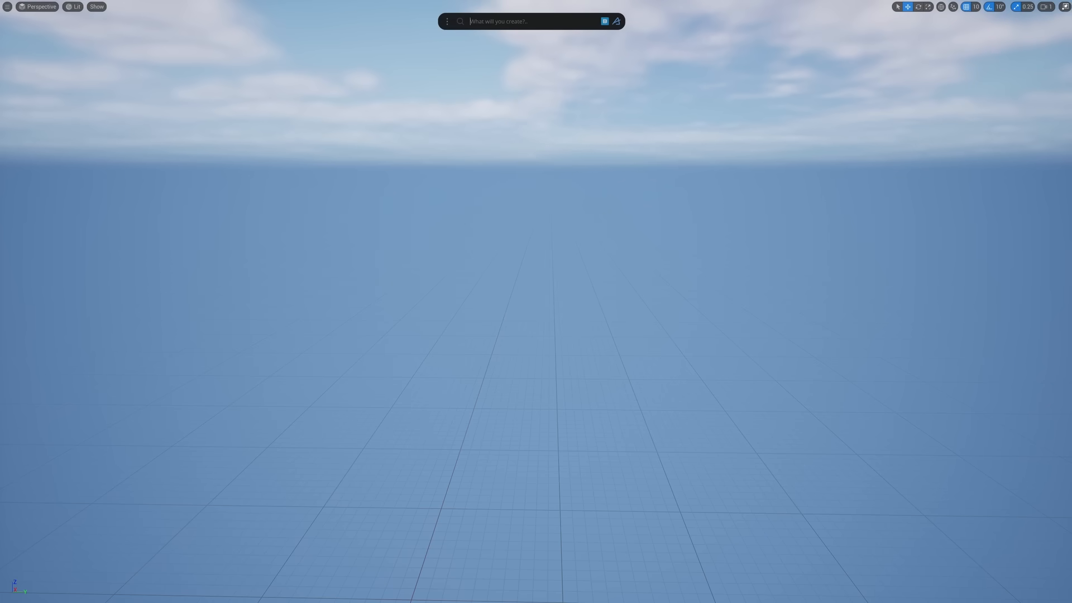
{"action": "left_click", "coordinate": [539, 22]}
{"action": "type", "text": "curv"}
{"action": "key", "text": "BackSpace"}
{"action": "key", "text": "BackSpace"}
{"action": "key", "text": "BackSpace"}
{"action": "key", "text": "BackSpace"}
{"action": "type", "text": "create"}
{"action": "key", "text": "BackSpace"}
{"action": "key", "text": "BackSpace"}
{"action": "key", "text": "BackSpace"}
{"action": "key", "text": "BackSpace"}
{"action": "key", "text": "BackSpace"}
{"action": "key", "text": "BackSpace"}
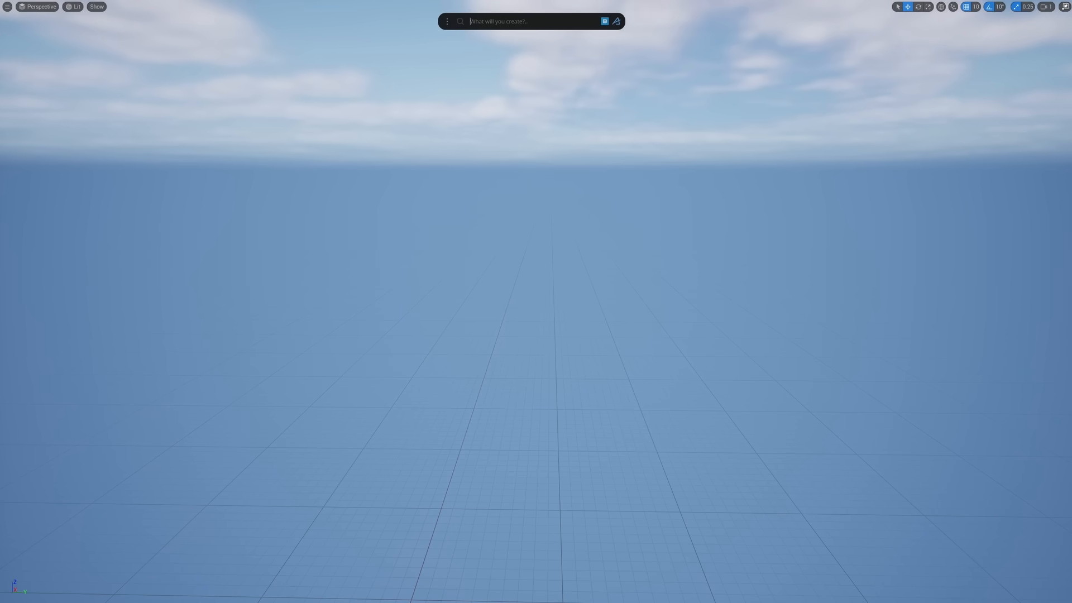
{"action": "left_click", "coordinate": [615, 25]}
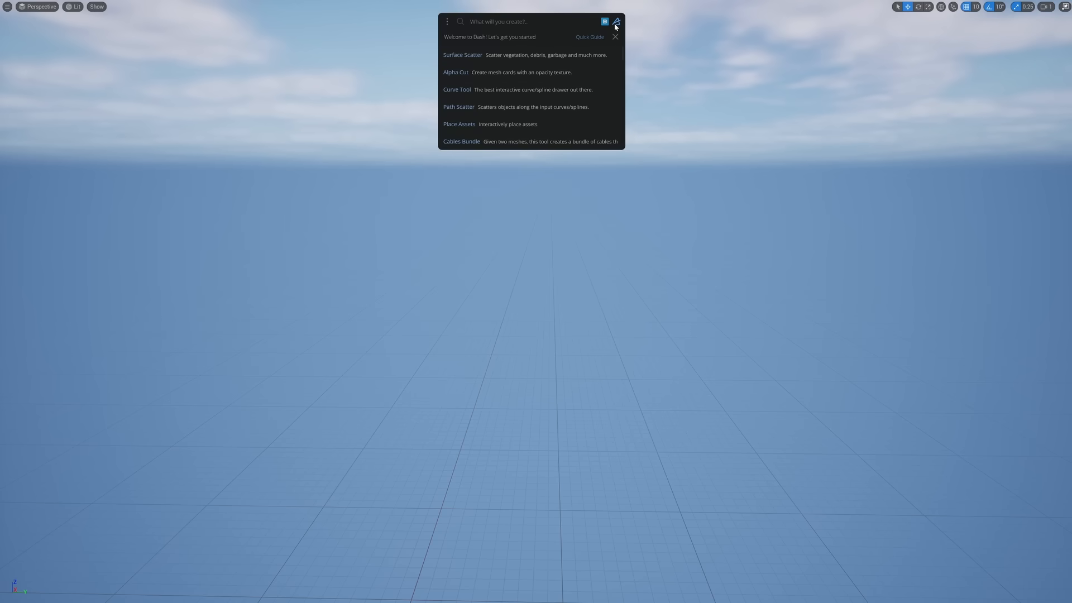
{"action": "left_click", "coordinate": [617, 24]}
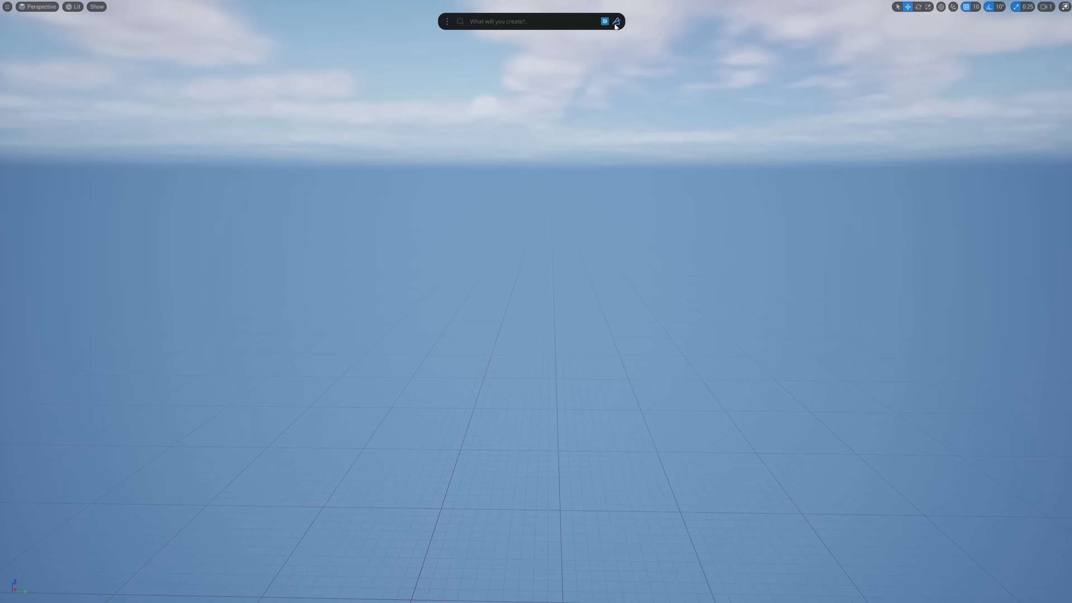
{"action": "left_click", "coordinate": [446, 23]}
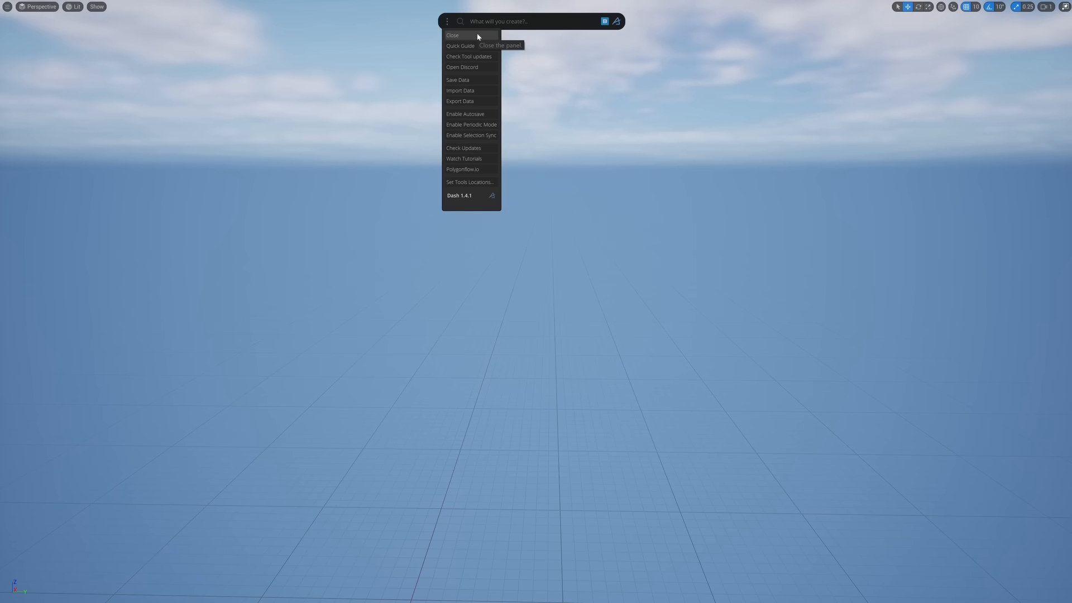
{"action": "left_click", "coordinate": [496, 26]}
{"action": "key", "text": "Escape"}
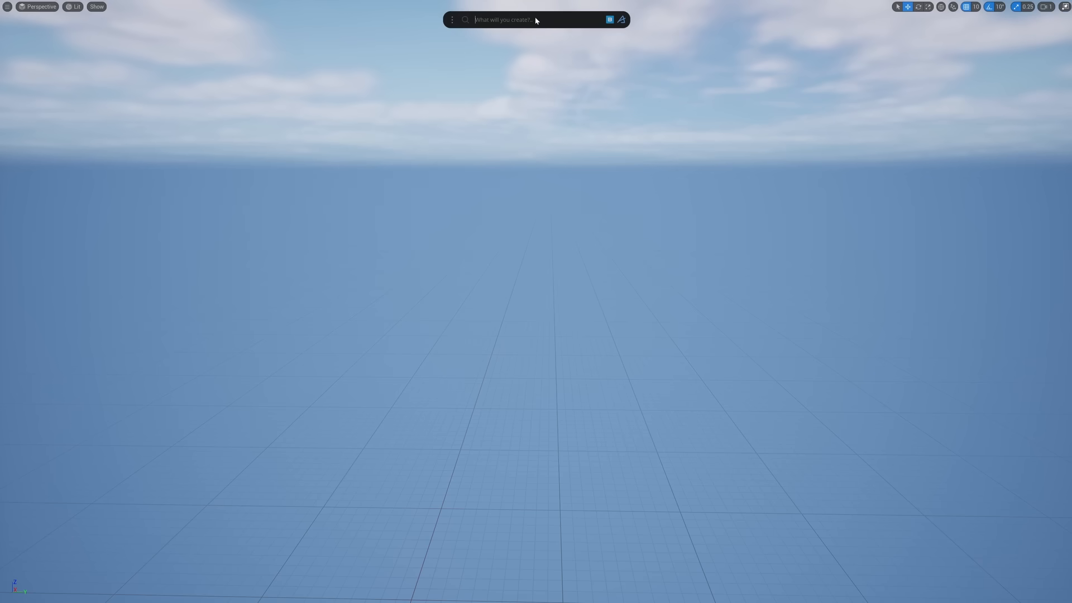
Step: Search the Dash tools for "terrain" and generate a procedural ground mesh with Create Terrain
{"action": "type", "text": "terrain"}
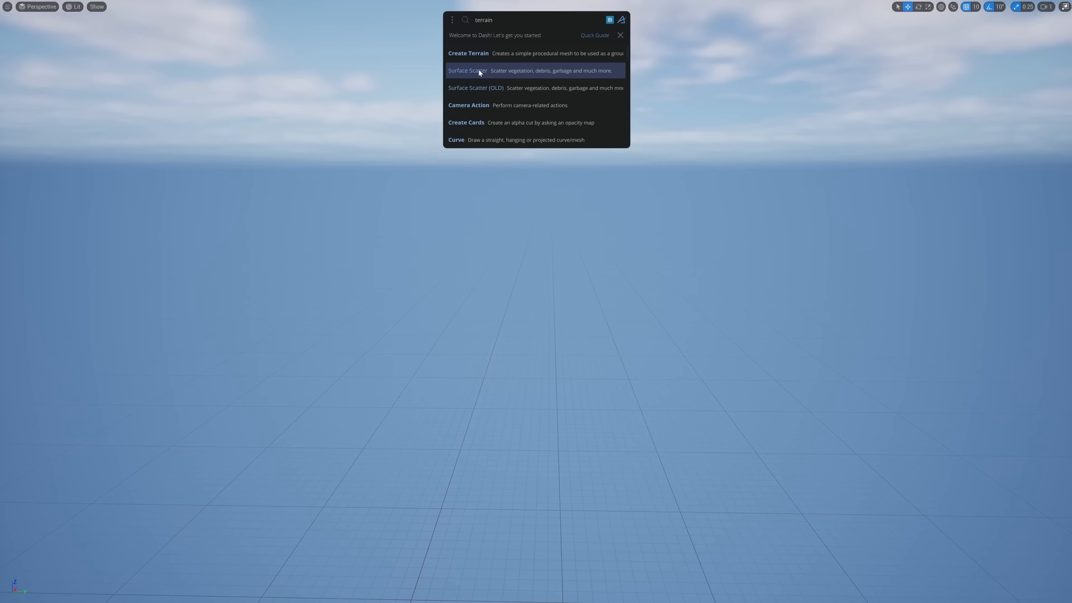
{"action": "key", "text": "Down"}
{"action": "key", "text": "Down"}
{"action": "key", "text": "Down"}
{"action": "key", "text": "Down"}
{"action": "key", "text": "Down"}
{"action": "key", "text": "Down"}
{"action": "key", "text": "Down"}
{"action": "key", "text": "Down"}
{"action": "key", "text": "Down"}
{"action": "key", "text": "Down"}
{"action": "key", "text": "Down"}
{"action": "key", "text": "Down"}
{"action": "key", "text": "Down"}
{"action": "key", "text": "Down"}
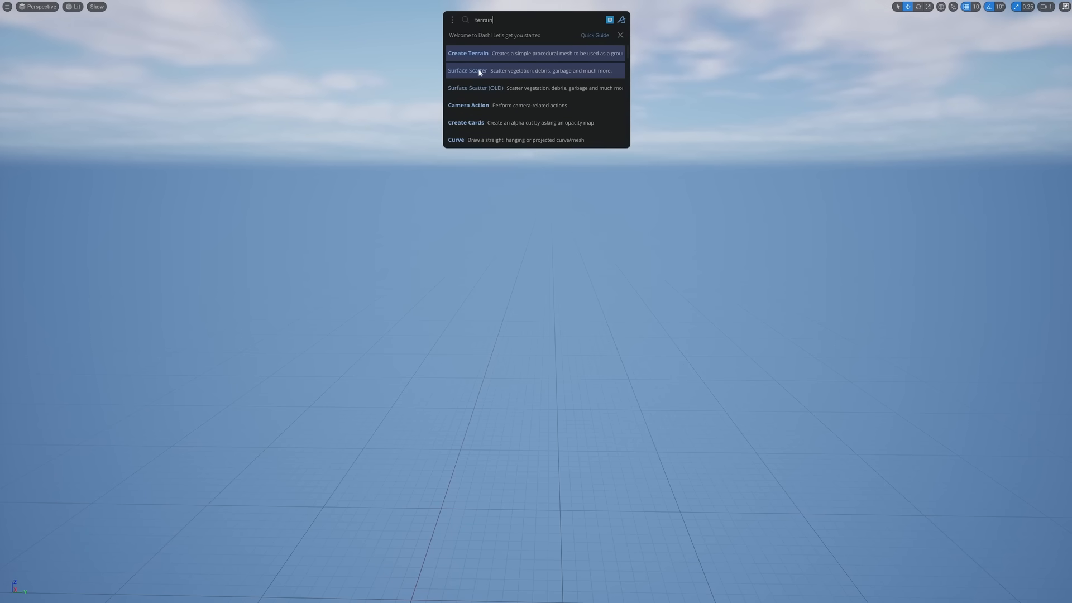
{"action": "left_click", "coordinate": [510, 54]}
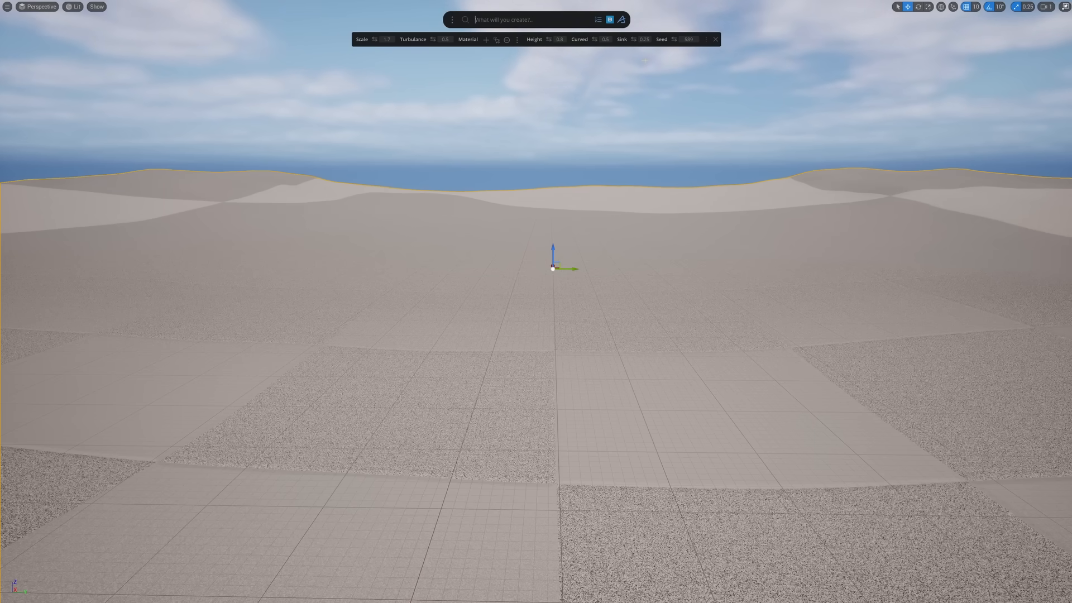
Step: Close the terrain's tool settings, reselect the terrain and reopen its settings for editing
{"action": "left_click", "coordinate": [547, 123]}
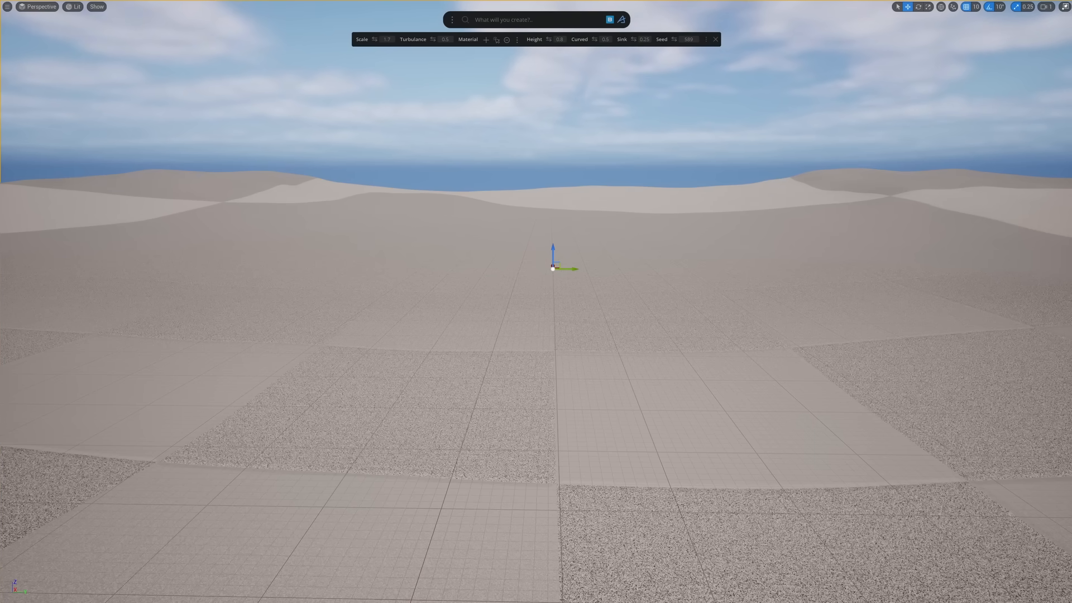
{"action": "left_click", "coordinate": [716, 39]}
{"action": "left_click", "coordinate": [621, 276]}
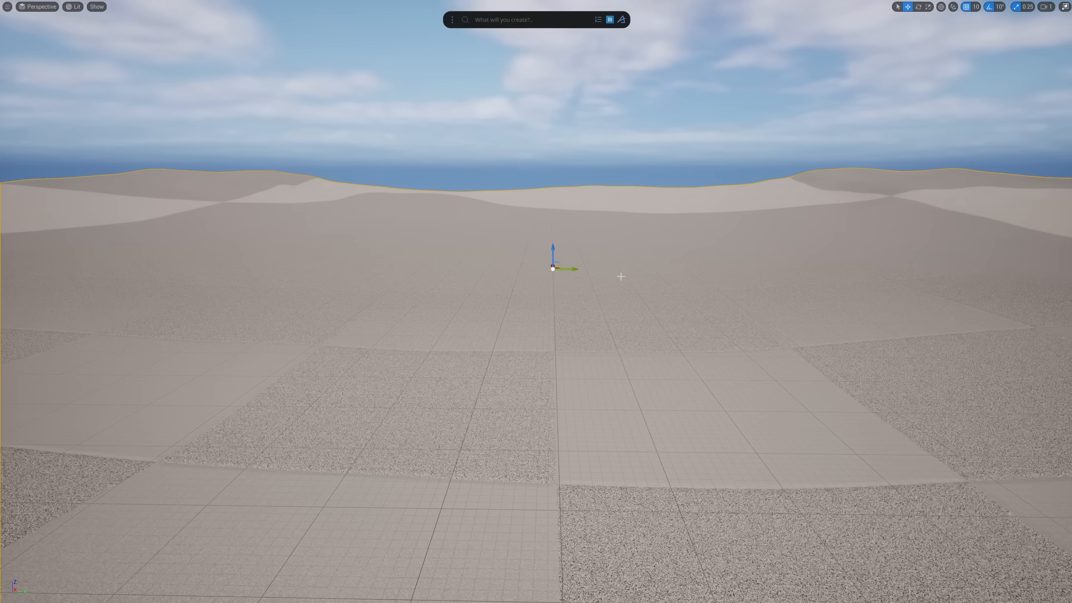
{"action": "left_click", "coordinate": [597, 20]}
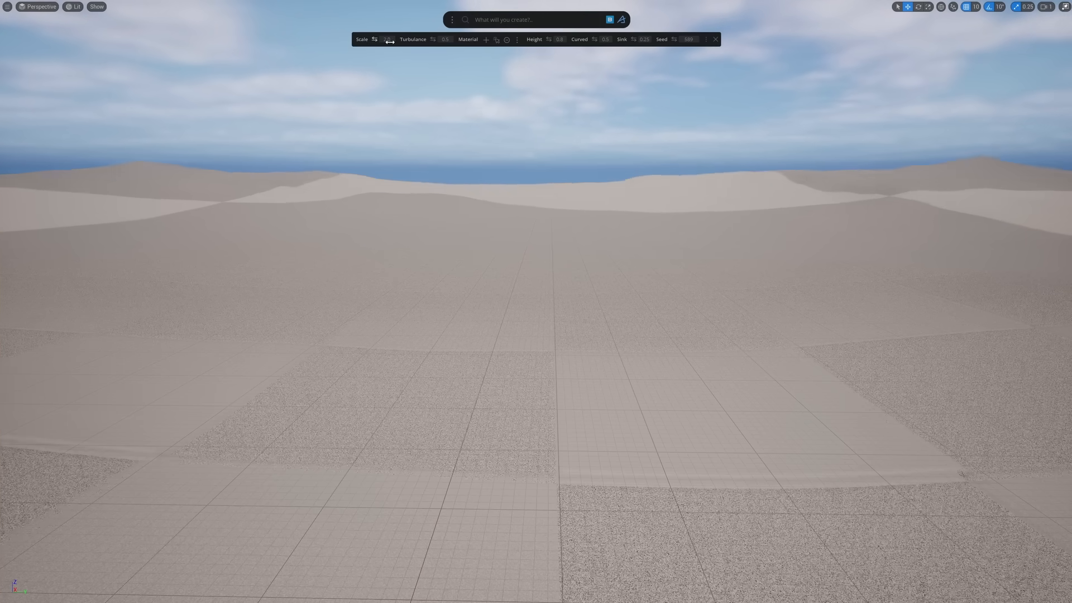
Step: Adjust the terrain's scale, turbulence, height and seed to reshape its rolling hills
{"action": "left_click_drag", "start_coordinate": [308, 43], "coordinate": [275, 42]}
{"action": "left_click_drag", "start_coordinate": [433, 39], "coordinate": [442, 39]}
{"action": "left_click_drag", "start_coordinate": [551, 40], "coordinate": [547, 39]}
{"action": "left_click_drag", "start_coordinate": [433, 39], "coordinate": [440, 39]}
{"action": "left_click_drag", "start_coordinate": [674, 39], "coordinate": [689, 39]}
{"action": "left_click_drag", "start_coordinate": [375, 39], "coordinate": [497, 39]}
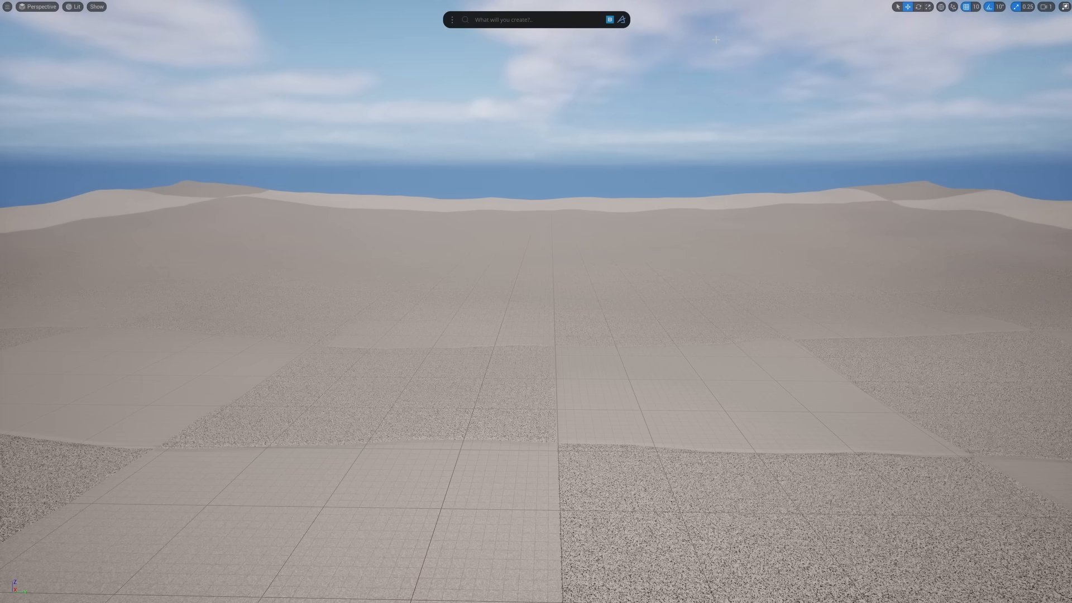
Step: Search the Content Library for "ground surface" and apply the brown leaf-litter ground material to the terrain
{"action": "left_click", "coordinate": [610, 19]}
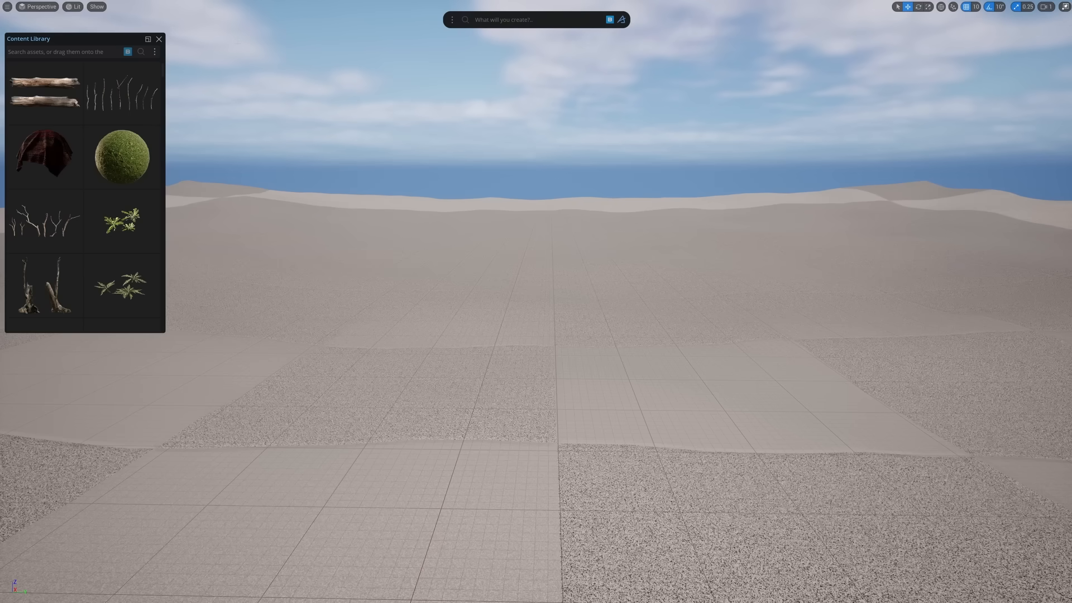
{"action": "mouse_move", "coordinate": [163, 70]}
{"action": "left_mouse_down"}
{"action": "mouse_move", "coordinate": [166, 99]}
{"action": "mouse_move", "coordinate": [164, 68]}
{"action": "left_mouse_up"}
{"action": "left_click", "coordinate": [61, 52]}
{"action": "type", "text": "ground surface"}
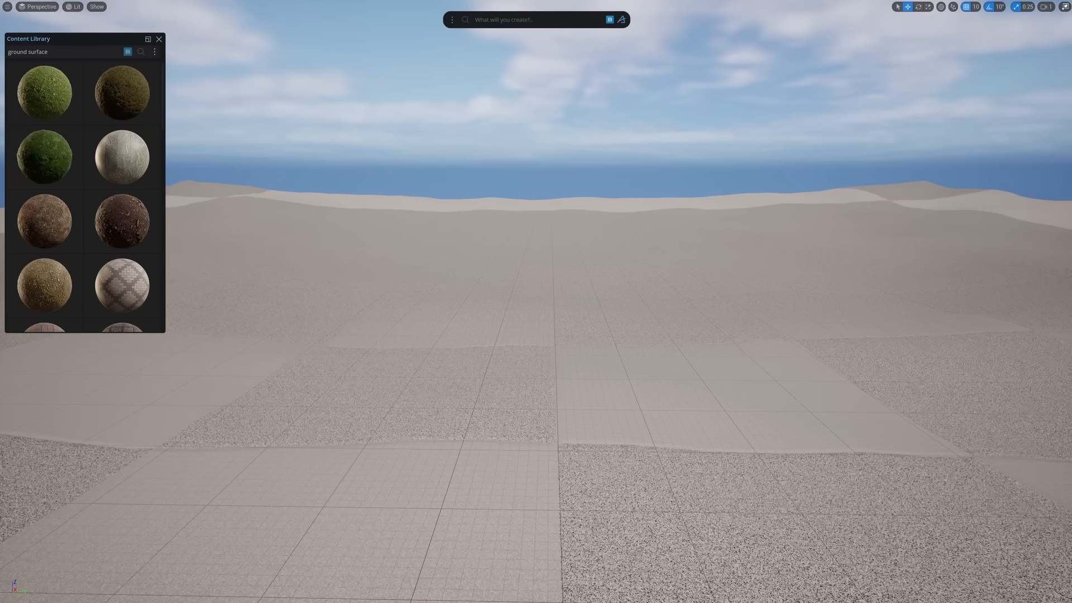
{"action": "left_click_drag", "start_coordinate": [81, 215], "coordinate": [473, 334]}
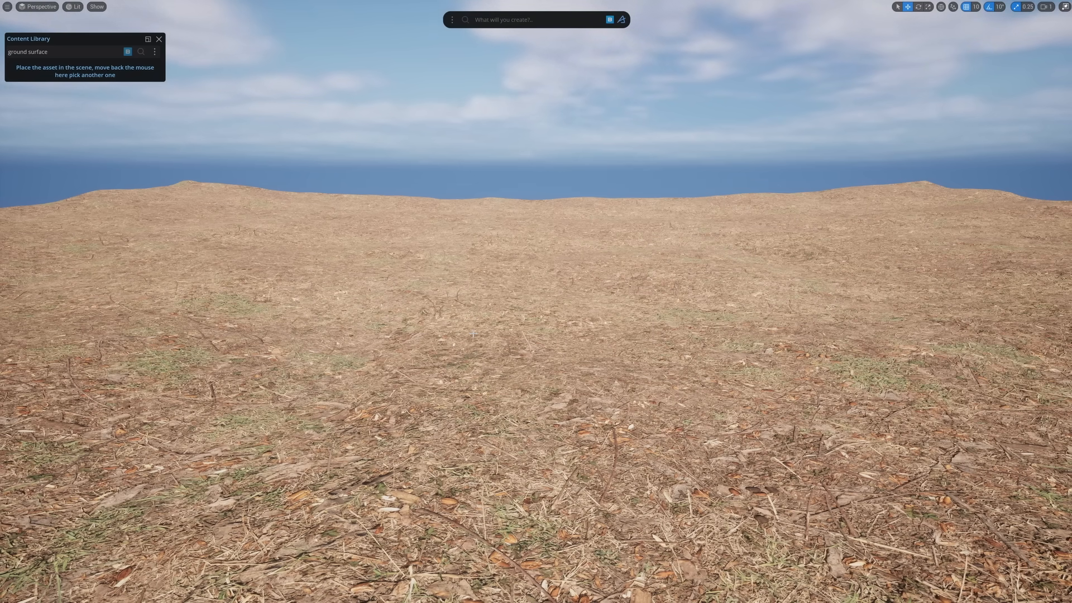
Step: Edit the terrain's ground material, increasing its tiling and slightly raising its normal strength and contrast
{"action": "left_click", "coordinate": [473, 334]}
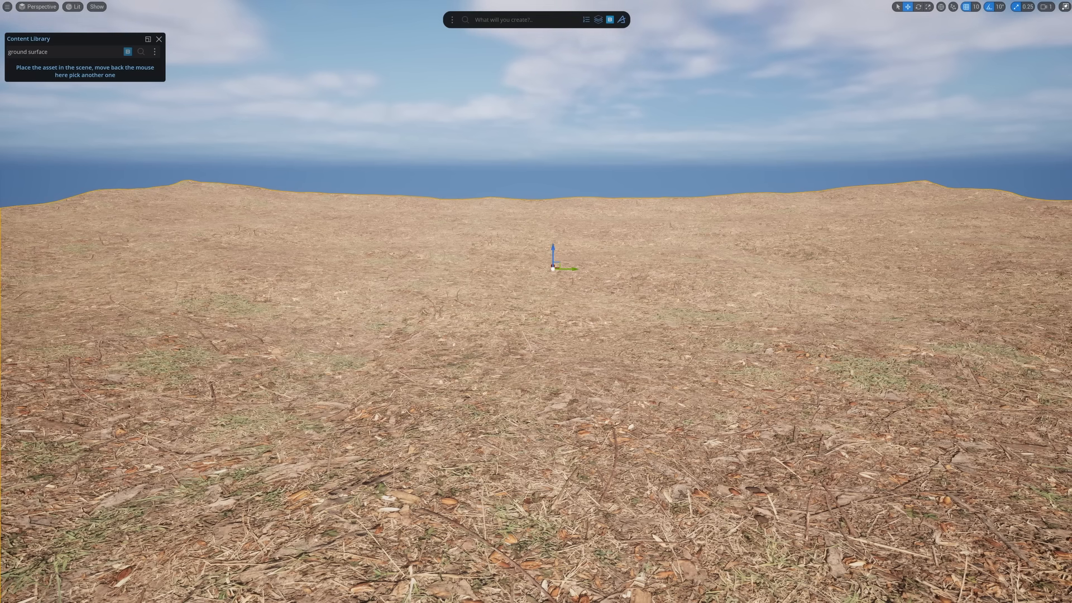
{"action": "left_click", "coordinate": [598, 19]}
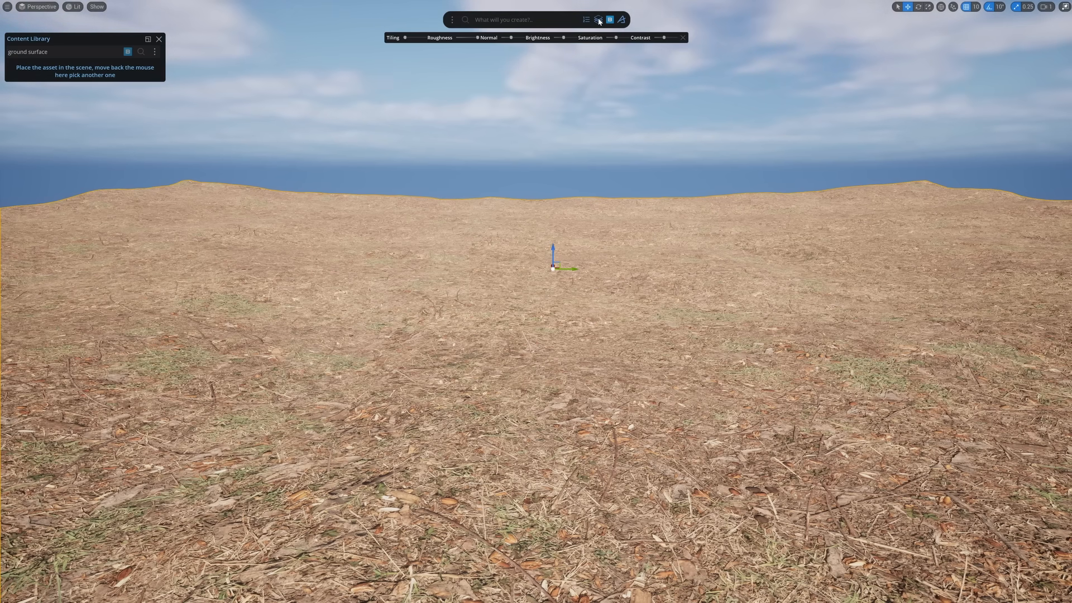
{"action": "left_click_drag", "start_coordinate": [405, 37], "coordinate": [406, 39]}
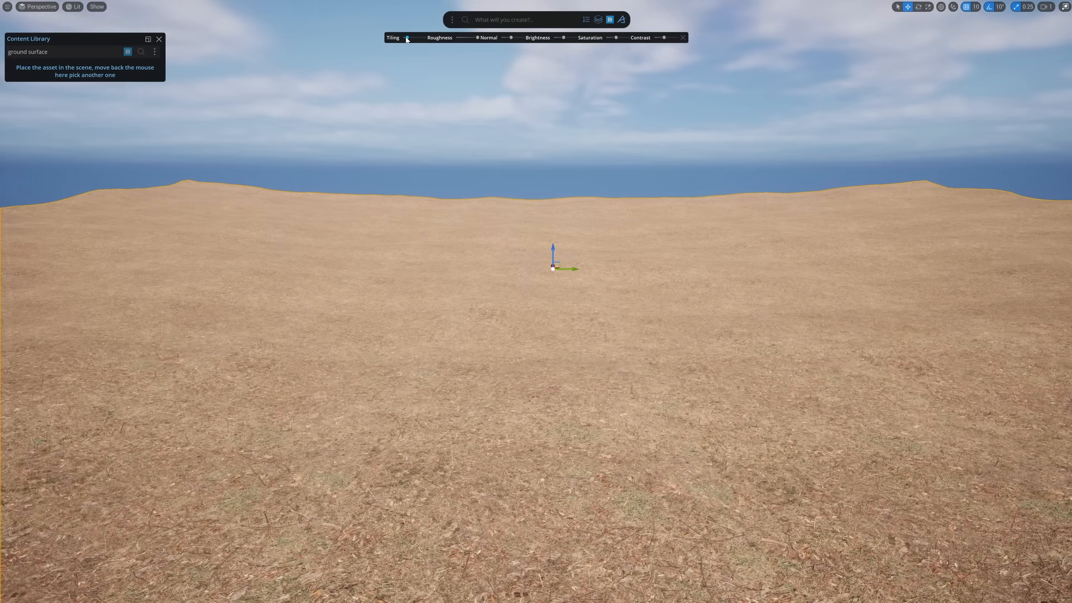
{"action": "left_click_drag", "start_coordinate": [508, 38], "coordinate": [558, 39]}
{"action": "left_click_drag", "start_coordinate": [664, 38], "coordinate": [667, 39]}
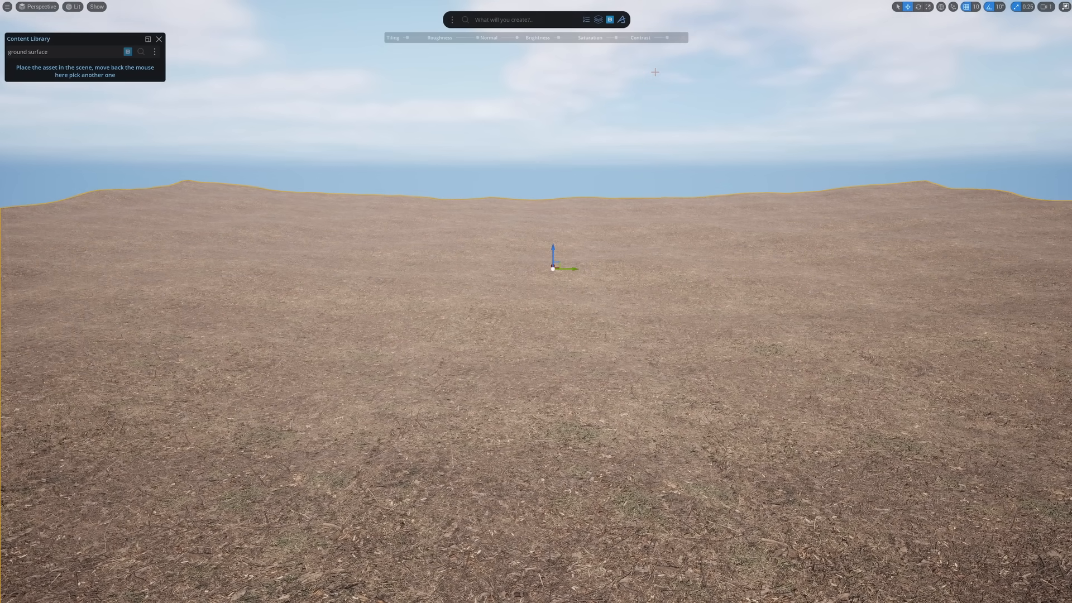
Step: Create a plane primitive above the terrain with "create plane" and scale it up into a large square
{"action": "right_click_drag", "start_coordinate": [672, 149], "coordinate": [549, 246]}
{"action": "left_click", "coordinate": [524, 21]}
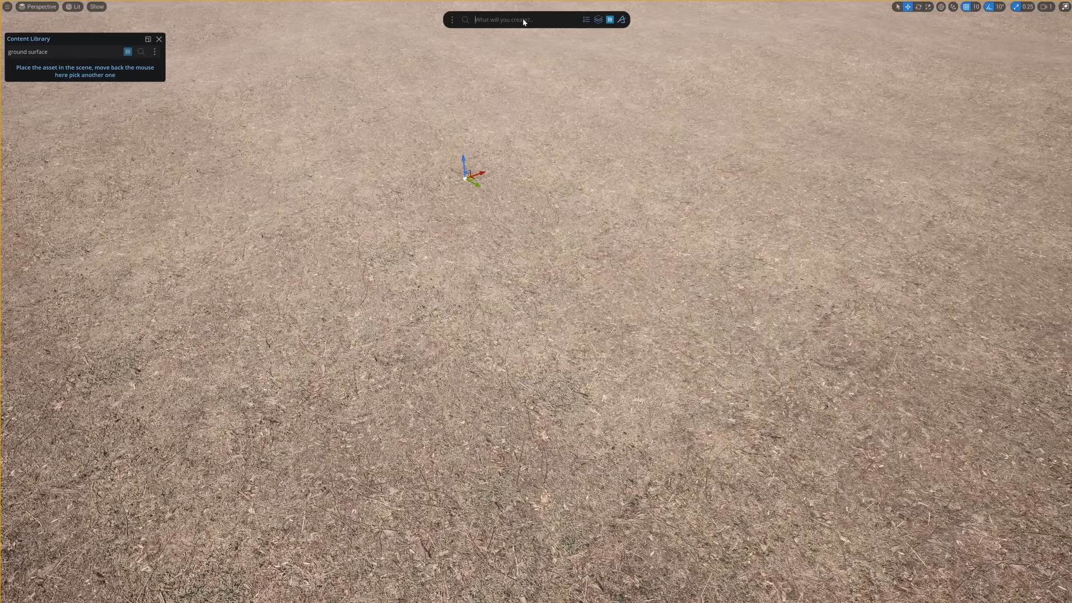
{"action": "type", "text": "create plane"}
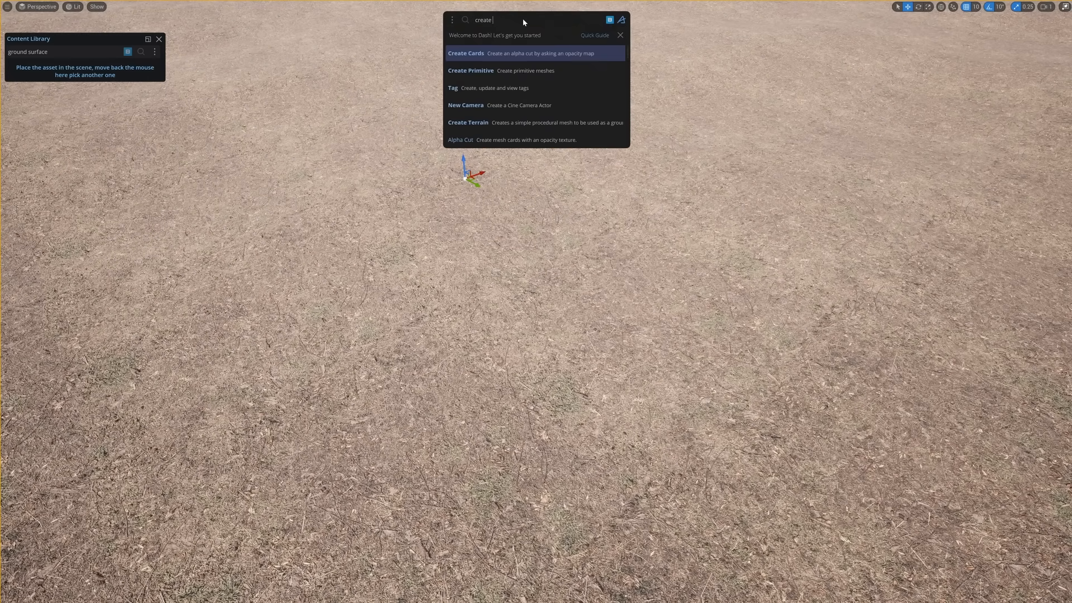
{"action": "key", "text": "Down"}
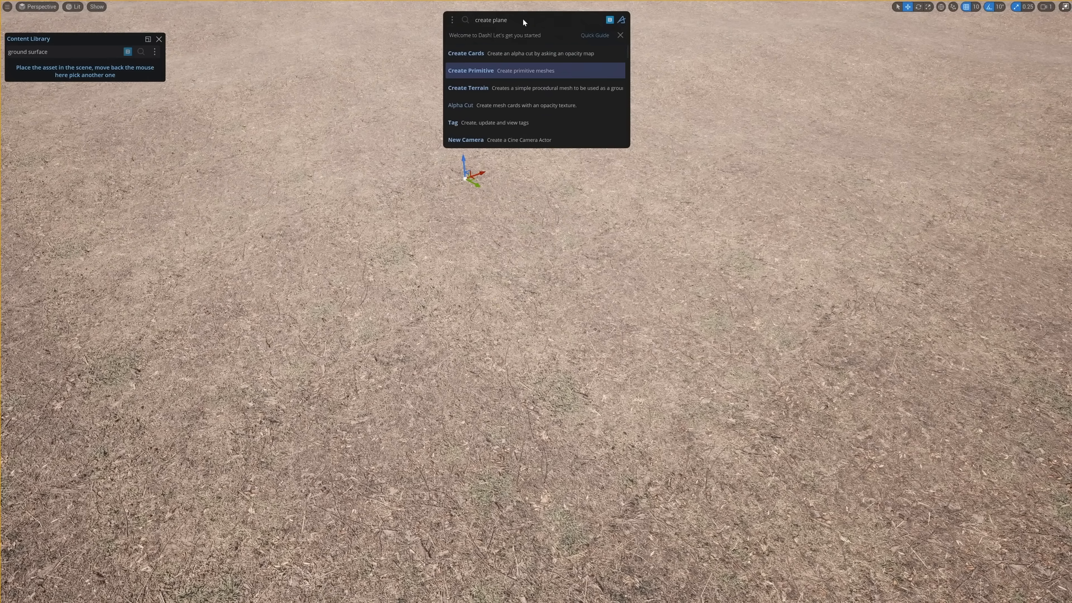
{"action": "key", "text": "Return"}
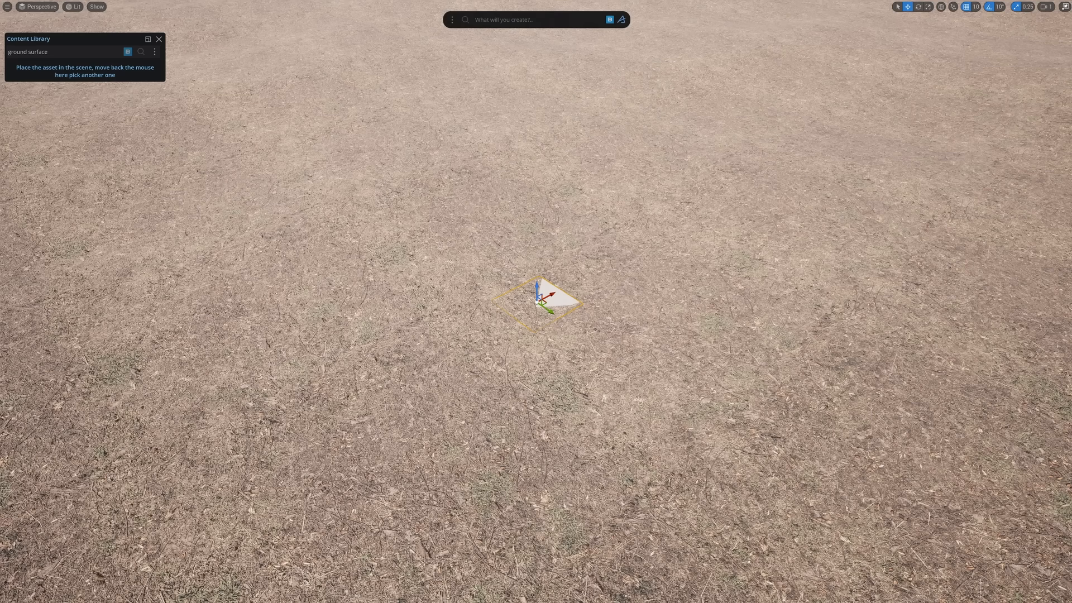
{"action": "key", "text": "r"}
{"action": "left_click_drag", "start_coordinate": [537, 188], "coordinate": [516, 138]}
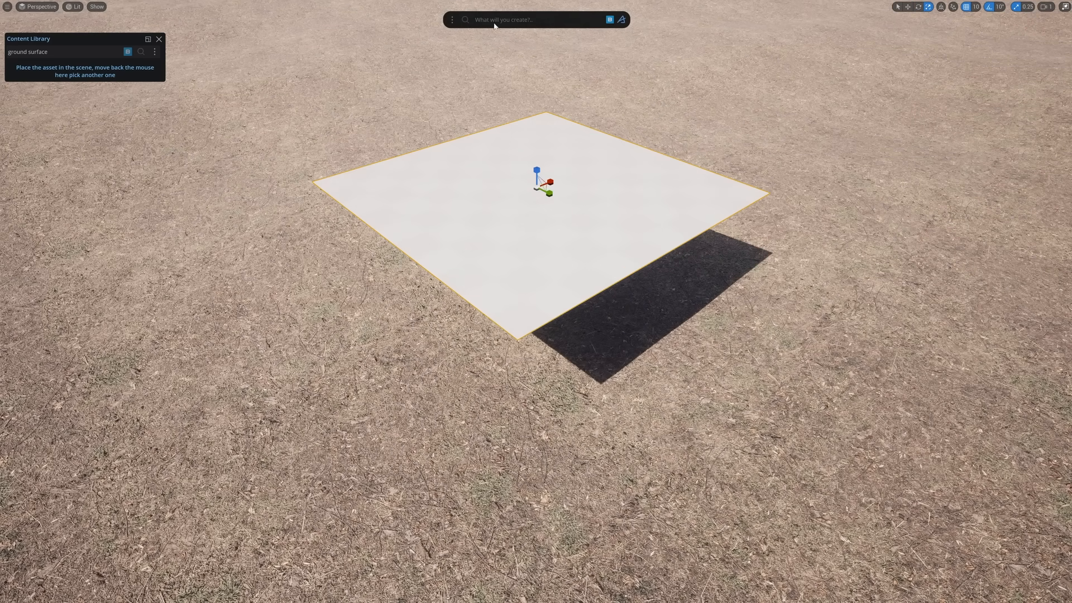
Step: Assign the water material to the plane with "apply water" and lower it into the terrain to form a pond
{"action": "type", "text": "apply"}
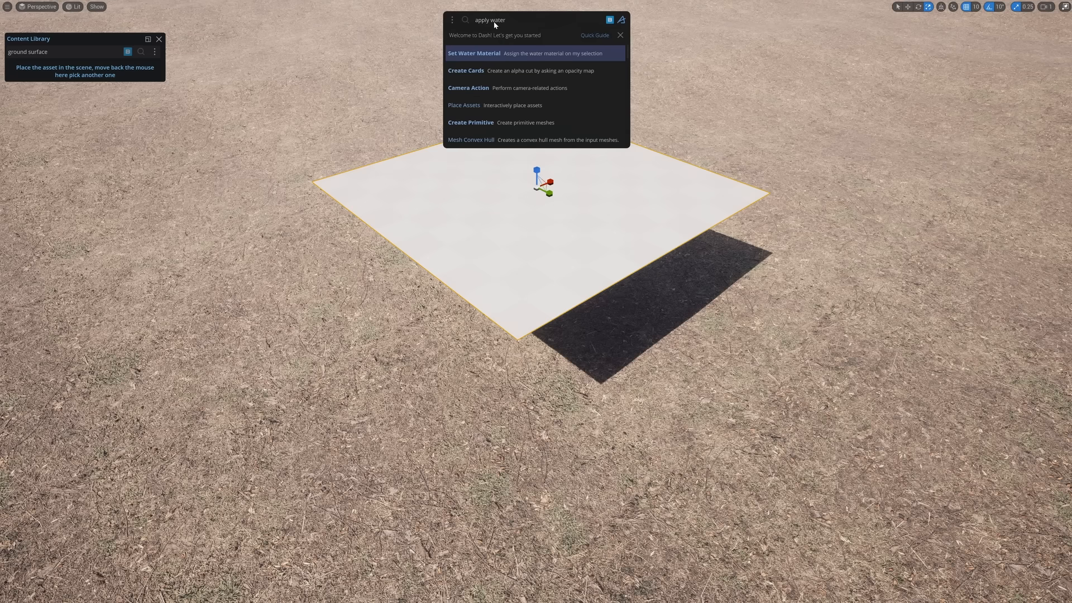
{"action": "type", "text": " water"}
{"action": "key", "text": "Return"}
{"action": "left_click_drag", "start_coordinate": [537, 187], "coordinate": [538, 283]}
{"action": "key", "text": "w"}
{"action": "key", "text": "r"}
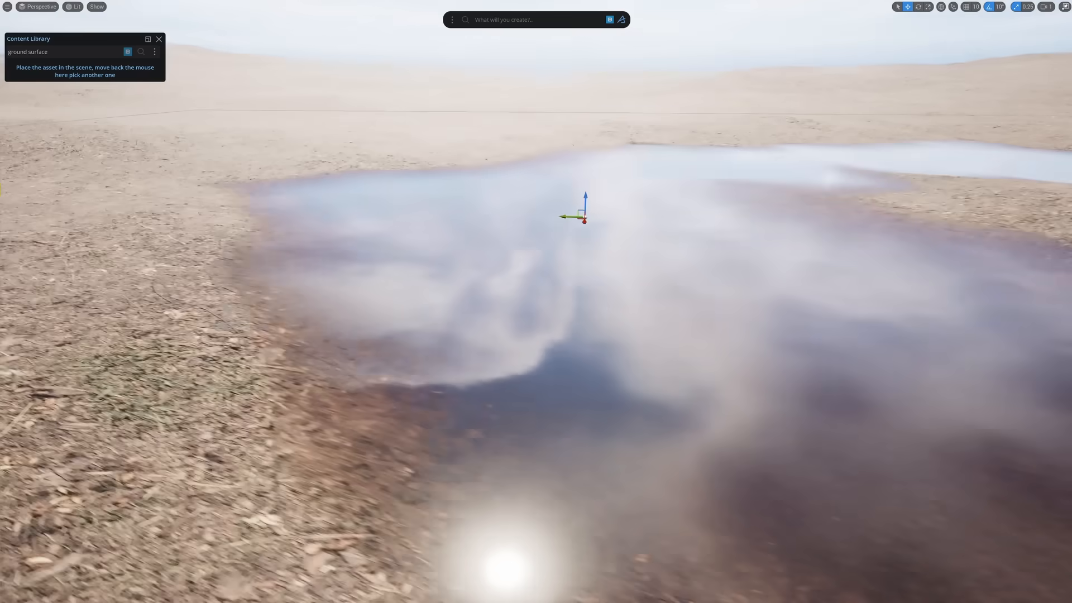
Step: Slightly increase the pond water material's normal strength and raise its depth
{"action": "right_click_drag", "start_coordinate": [536, 301], "coordinate": [564, 335]}
{"action": "mouse_move", "coordinate": [558, 38]}
{"action": "left_mouse_down"}
{"action": "mouse_move", "coordinate": [567, 39]}
{"action": "mouse_move", "coordinate": [559, 38]}
{"action": "left_mouse_up"}
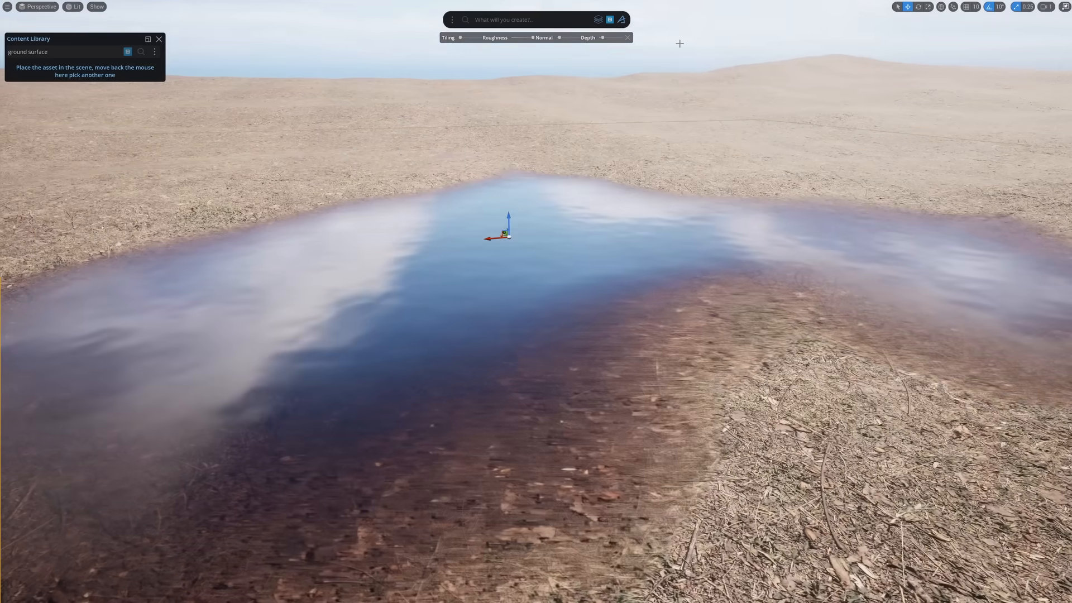
{"action": "left_click_drag", "start_coordinate": [602, 37], "coordinate": [614, 39]}
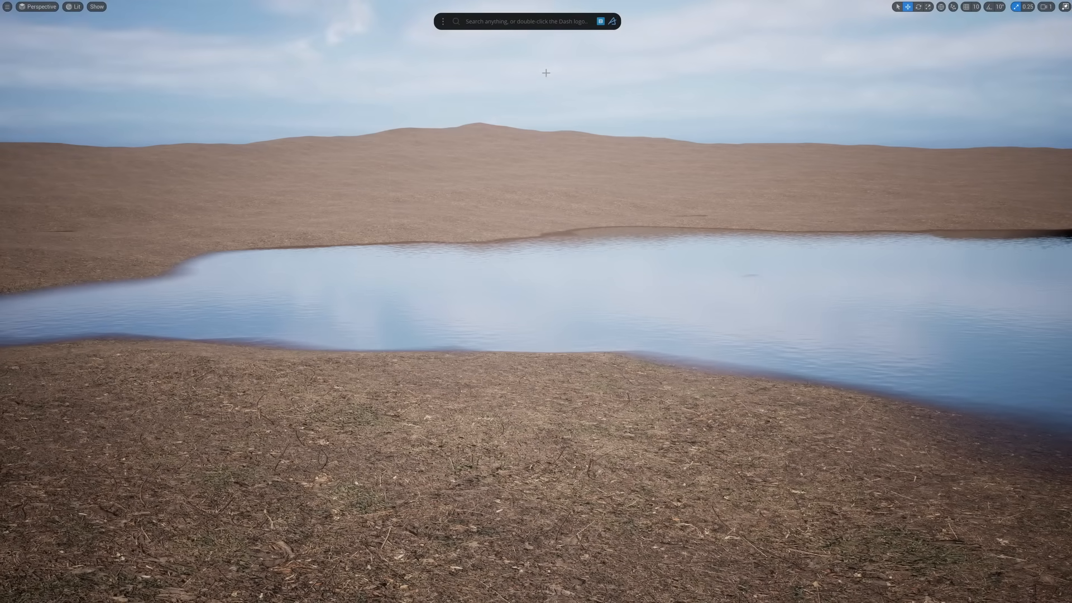
Step: Search the Content Library for "bench" and add the weathered wooden bench with splayed legs to the scene
{"action": "left_click", "coordinate": [600, 21]}
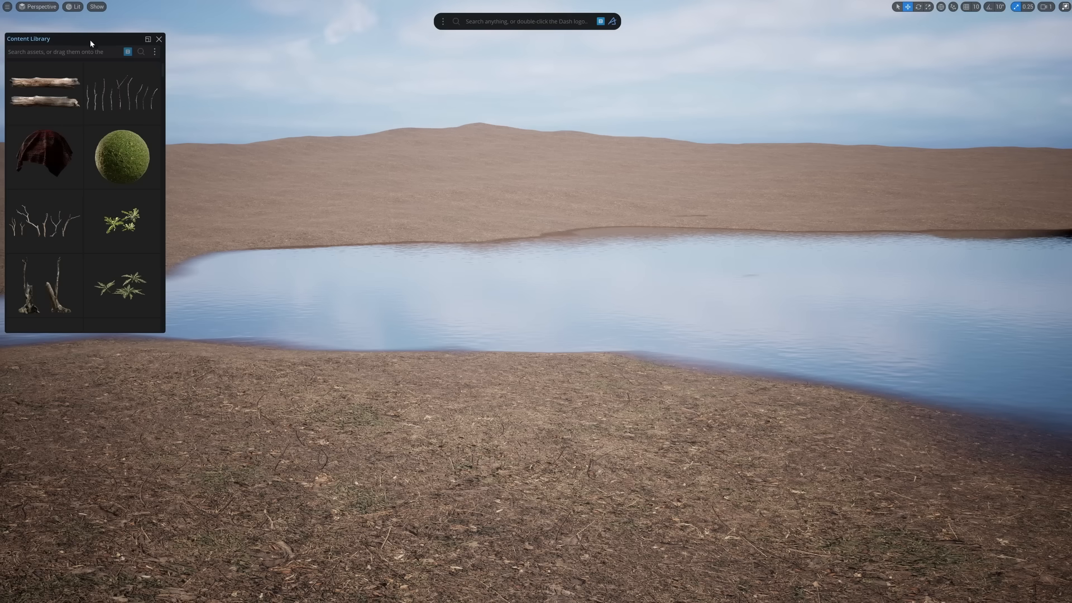
{"action": "type", "text": "bench"}
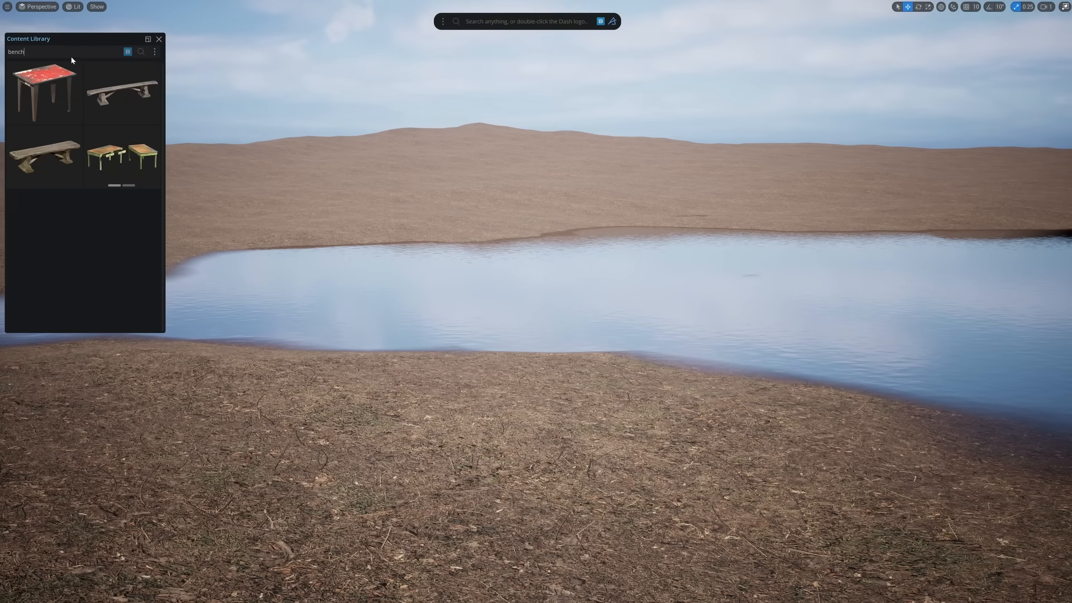
{"action": "left_click", "coordinate": [45, 156]}
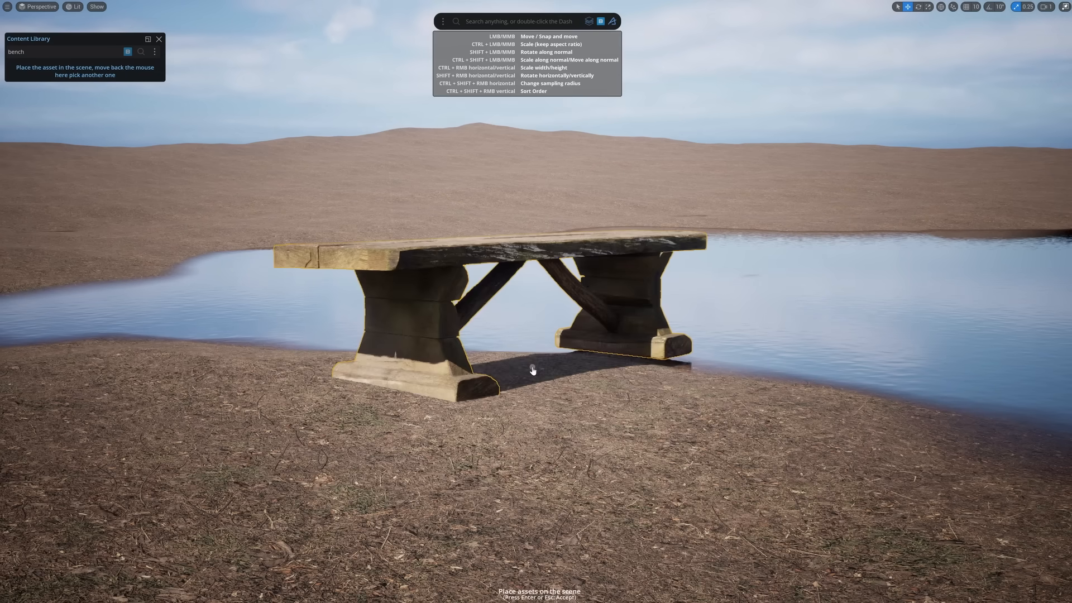
Step: Move the bench onto the near shore, rotate it to run along the pond, and finish the placement
{"action": "left_click_drag", "start_coordinate": [532, 368], "coordinate": [469, 418]}
{"action": "left_click_drag", "start_coordinate": [562, 418], "coordinate": [686, 413], "text": "shift"}
{"action": "middle_click_drag", "start_coordinate": [590, 396], "coordinate": [590, 396], "text": "ctrl+shift"}
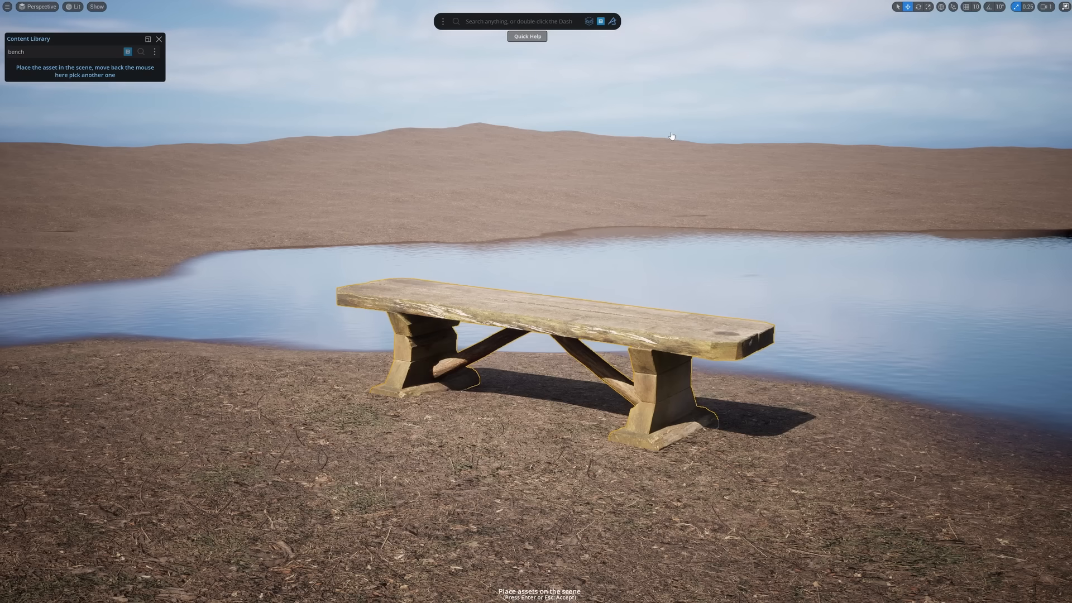
{"action": "key", "text": "Escape"}
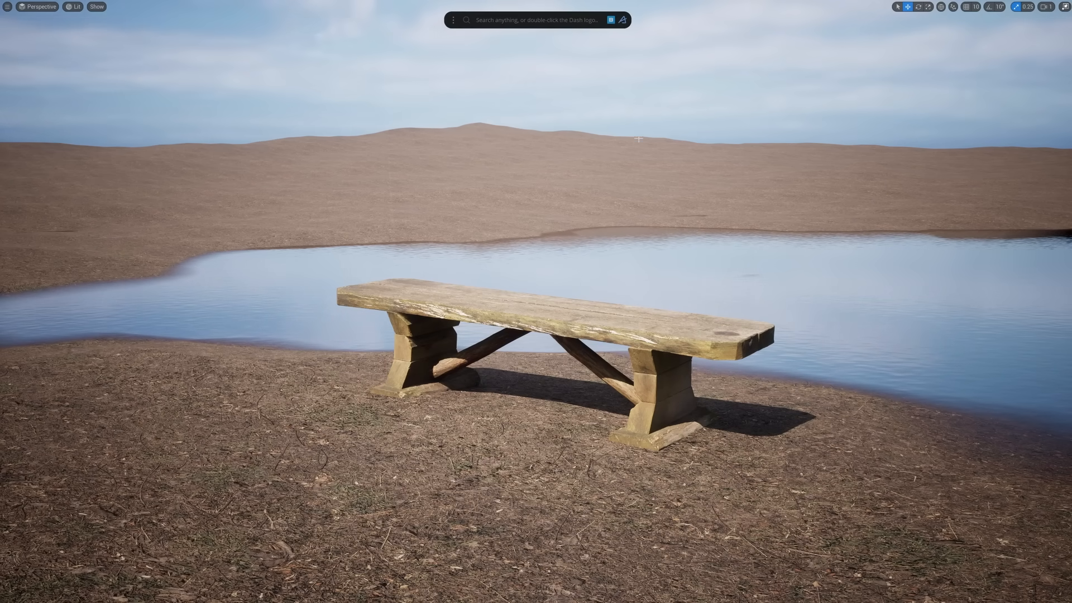
Step: Create a cine camera with the "new camera" command and frame the bench and pond in its view
{"action": "left_click", "coordinate": [642, 112]}
{"action": "key", "text": "Escape"}
{"action": "left_click", "coordinate": [524, 19]}
{"action": "type", "text": "newcamera"}
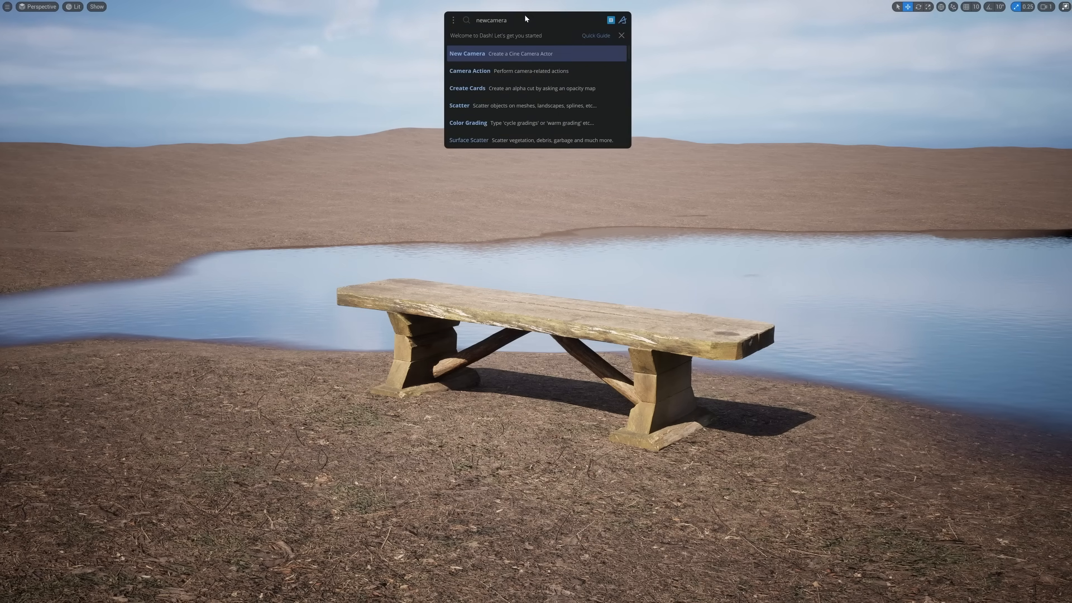
{"action": "key", "text": "Return"}
{"action": "mouse_move", "coordinate": [588, 166]}
{"action": "right_mouse_down"}
{"action": "mouse_move", "coordinate": [654, 162]}
{"action": "mouse_move", "coordinate": [653, 95]}
{"action": "mouse_move", "coordinate": [609, 93]}
{"action": "mouse_move", "coordinate": [578, 143]}
{"action": "mouse_move", "coordinate": [575, 172]}
{"action": "mouse_move", "coordinate": [569, 159]}
{"action": "right_mouse_up"}
{"action": "right_click", "coordinate": [600, 172]}
{"action": "key", "text": "Escape"}
{"action": "key", "text": "Escape"}
{"action": "right_click_drag", "start_coordinate": [586, 168], "coordinate": [552, 173]}
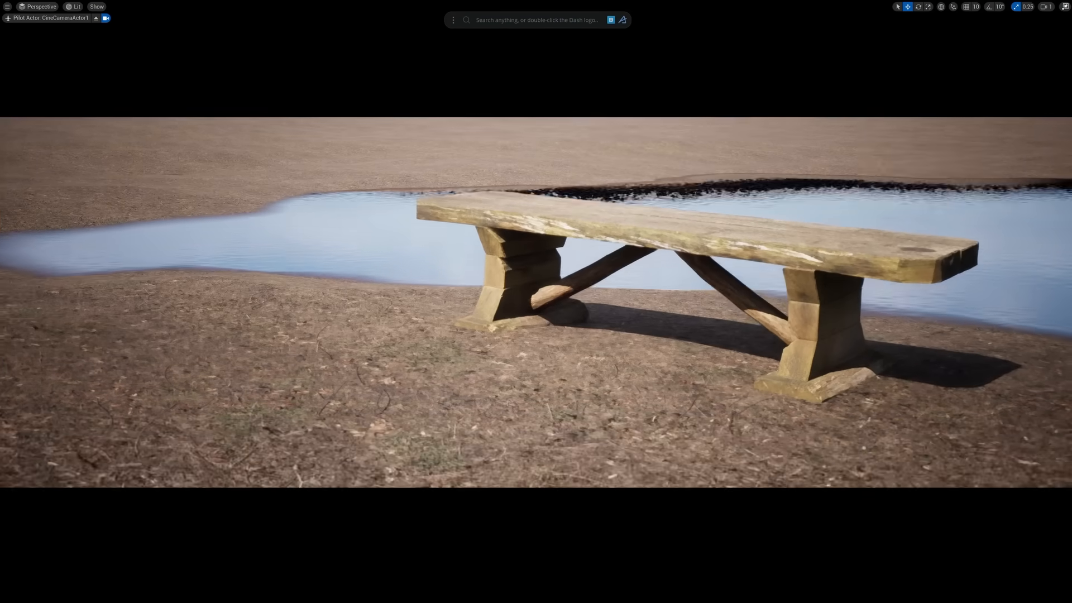
{"action": "left_click", "coordinate": [586, 167]}
Step: Tune the camera's aperture, focus distance, vignette, fringe, exposure and sharpening so the bench is sharp against a soft background, and refine the framing
{"action": "left_click", "coordinate": [599, 20]}
{"action": "left_click_drag", "start_coordinate": [622, 38], "coordinate": [619, 38]}
{"action": "left_click_drag", "start_coordinate": [473, 38], "coordinate": [476, 38]}
{"action": "left_click_drag", "start_coordinate": [412, 38], "coordinate": [411, 38]}
{"action": "left_click_drag", "start_coordinate": [477, 38], "coordinate": [486, 38]}
{"action": "left_click_drag", "start_coordinate": [529, 39], "coordinate": [481, 38]}
{"action": "left_click_drag", "start_coordinate": [619, 39], "coordinate": [620, 38]}
{"action": "left_click_drag", "start_coordinate": [660, 39], "coordinate": [618, 39]}
{"action": "left_click_drag", "start_coordinate": [563, 38], "coordinate": [564, 38]}
{"action": "key", "text": "Escape"}
{"action": "right_click_drag", "start_coordinate": [536, 223], "coordinate": [536, 213]}
{"action": "left_click_drag", "start_coordinate": [411, 39], "coordinate": [412, 39]}
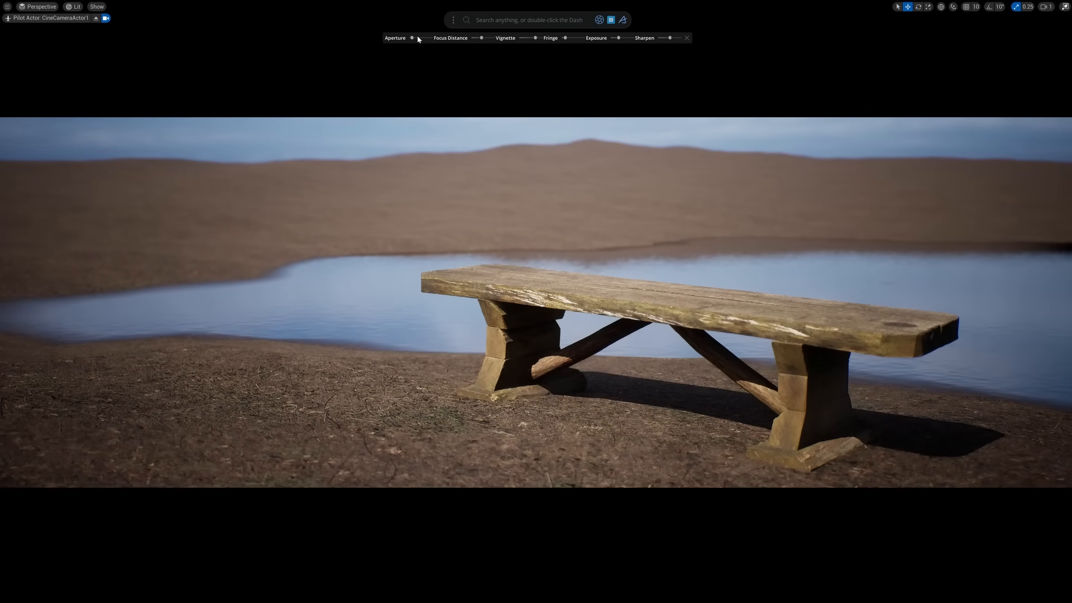
Step: Try different lighting presets with "cycle lighting", including sunset, and return to the original daylight
{"action": "left_click", "coordinate": [497, 18]}
{"action": "type", "text": "cycle lighting"}
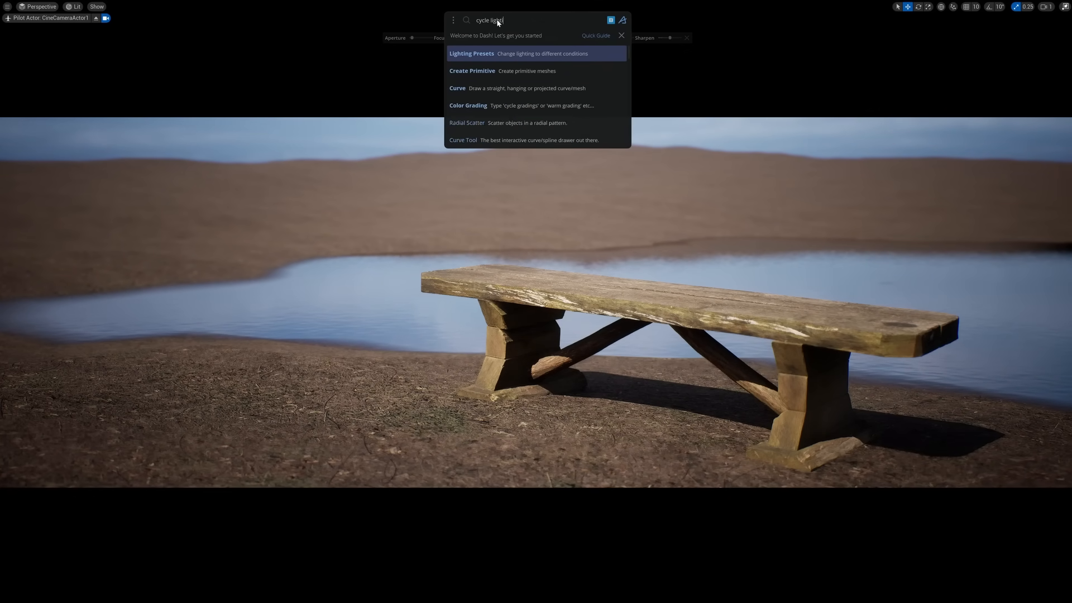
{"action": "key", "text": "Return"}
{"action": "key", "text": "ctrl+z"}
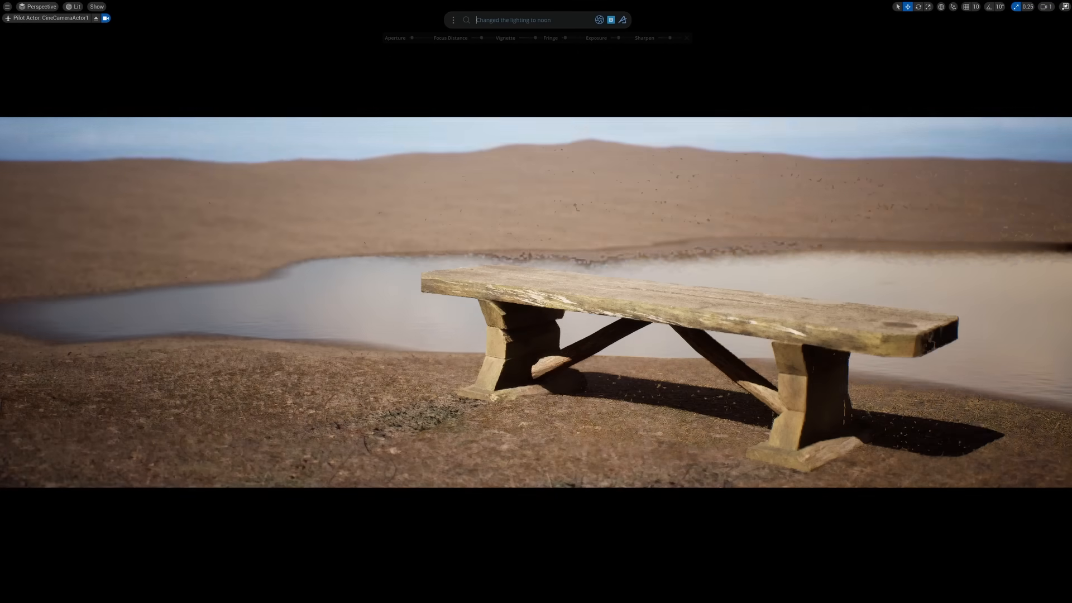
{"action": "key", "text": "ctrl+y"}
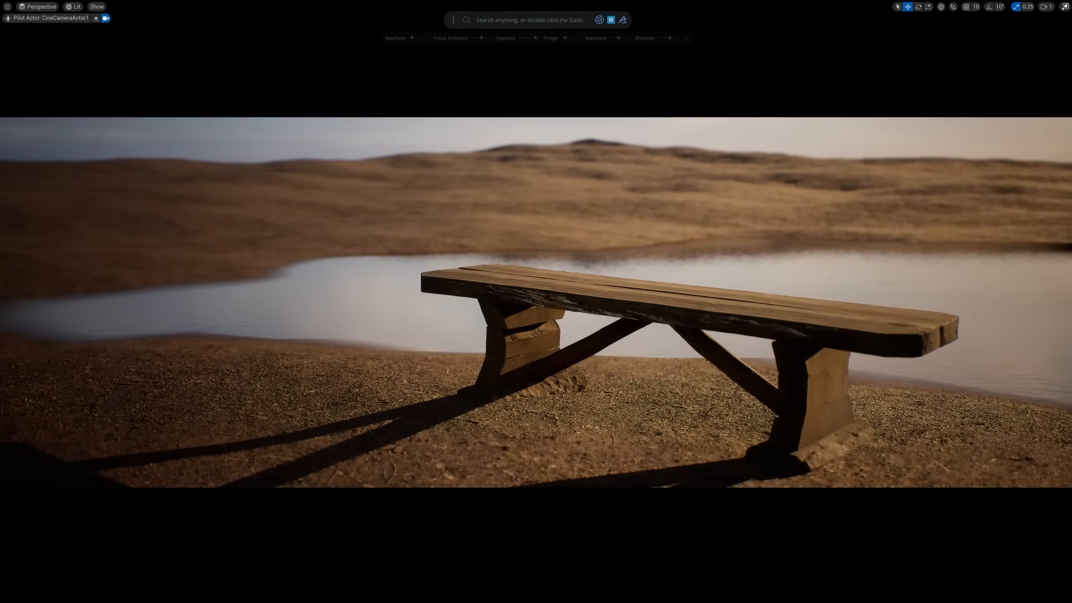
{"action": "key", "text": "ctrl+z"}
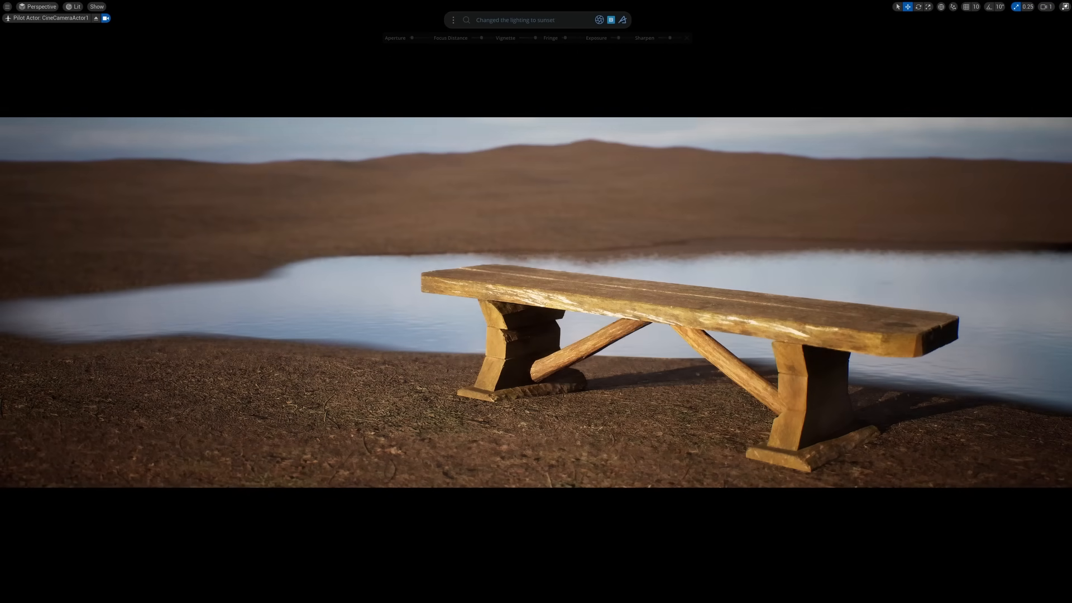
{"action": "key", "text": "ctrl+z"}
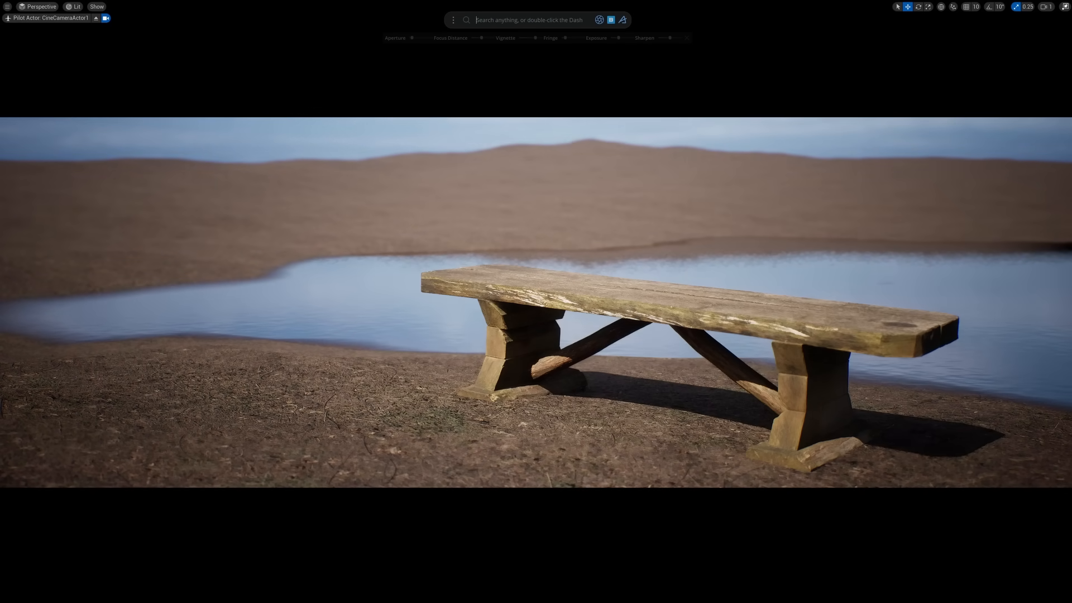
{"action": "key", "text": "Escape"}
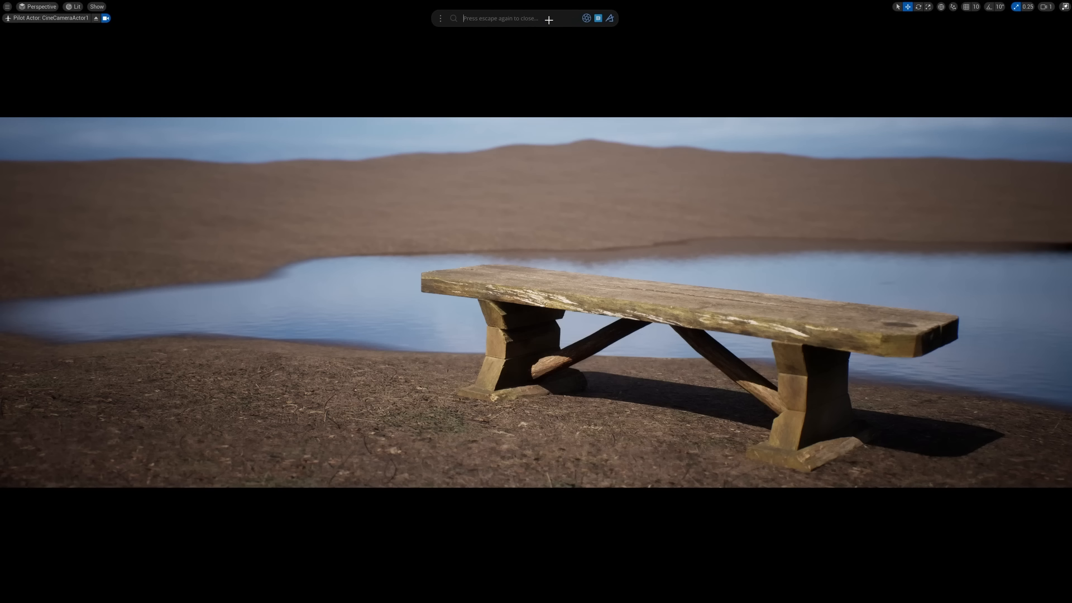
Step: Search the Content Library for "grass" and scatter a grass asset across the terrain with Scatter Here
{"action": "left_click", "coordinate": [598, 18]}
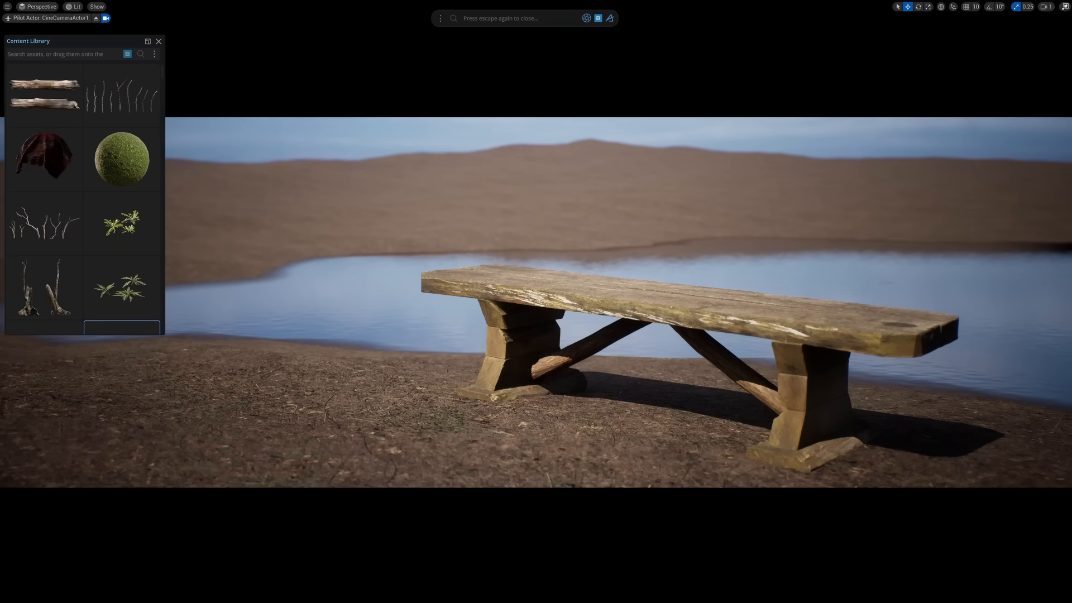
{"action": "type", "text": "grass"}
{"action": "left_click_drag", "start_coordinate": [120, 89], "coordinate": [290, 418]}
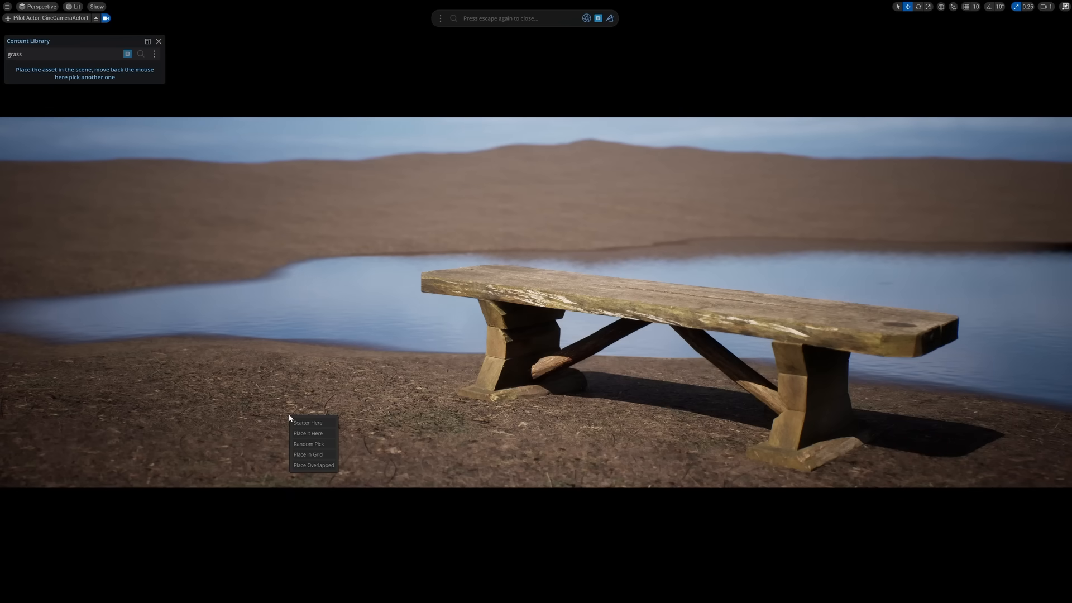
{"action": "left_click", "coordinate": [316, 423]}
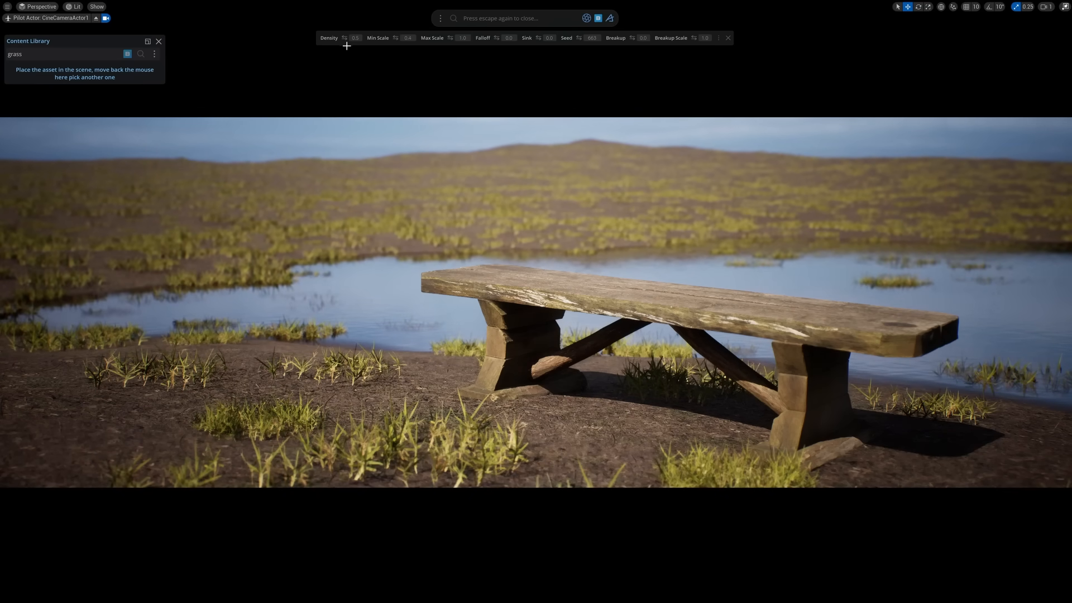
Step: Increase the grass scatter's density and breakup, set min scale to 0.25, max scale to 0.75 and falloff to 1.0
{"action": "left_click_drag", "start_coordinate": [345, 37], "coordinate": [365, 38]}
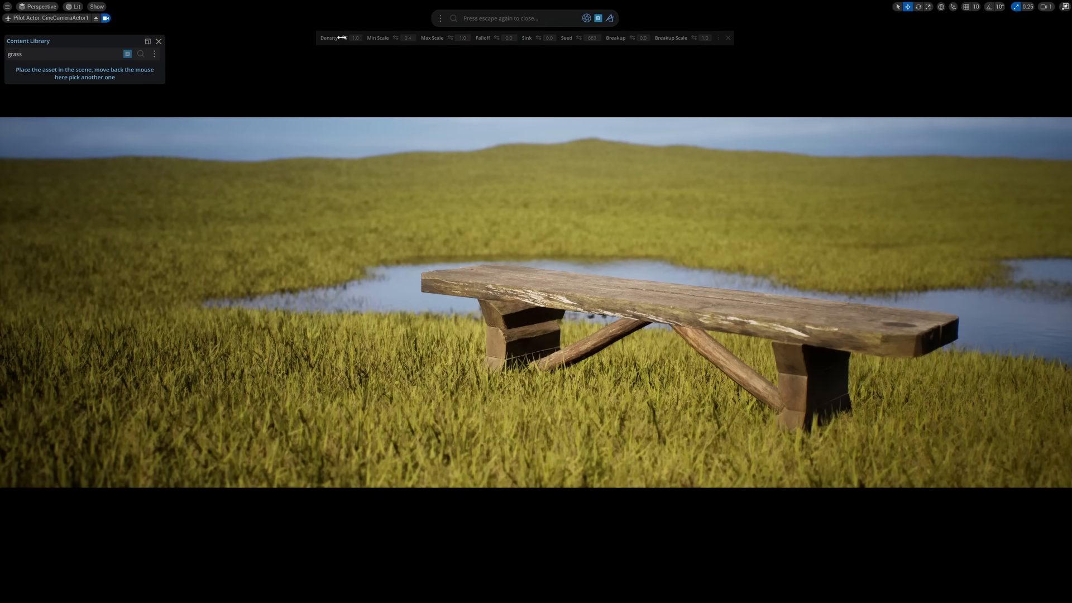
{"action": "left_click_drag", "start_coordinate": [342, 38], "coordinate": [338, 37]}
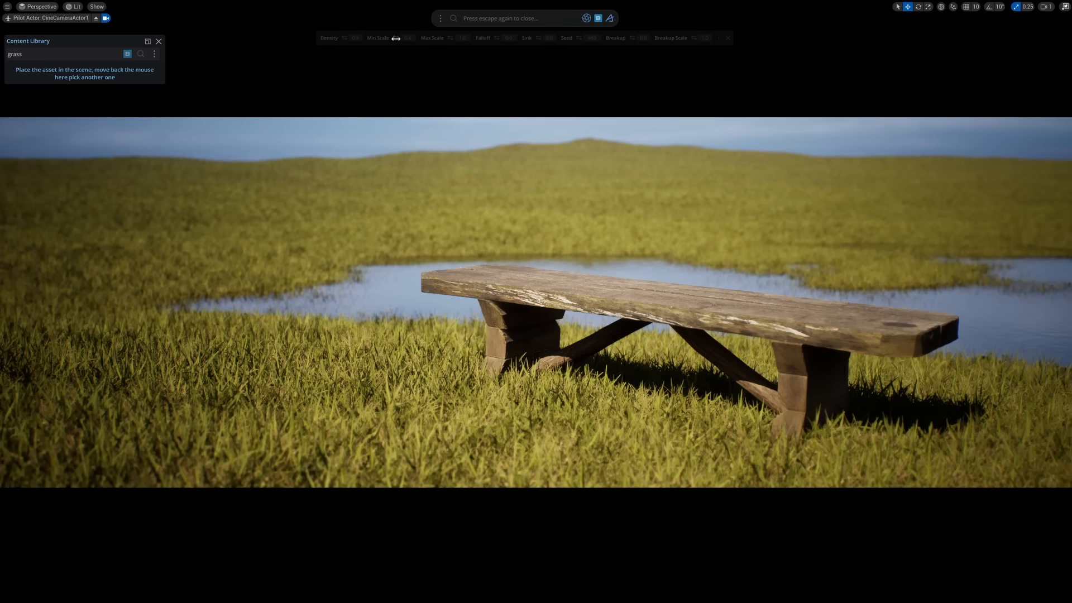
{"action": "left_click_drag", "start_coordinate": [393, 38], "coordinate": [390, 38]}
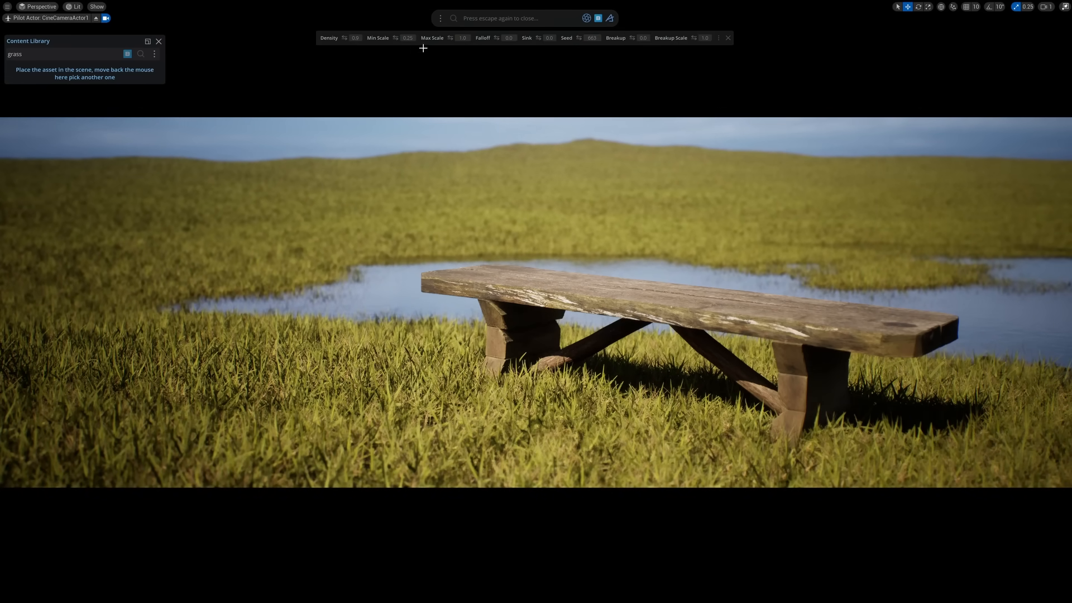
{"action": "left_click_drag", "start_coordinate": [448, 38], "coordinate": [444, 38]}
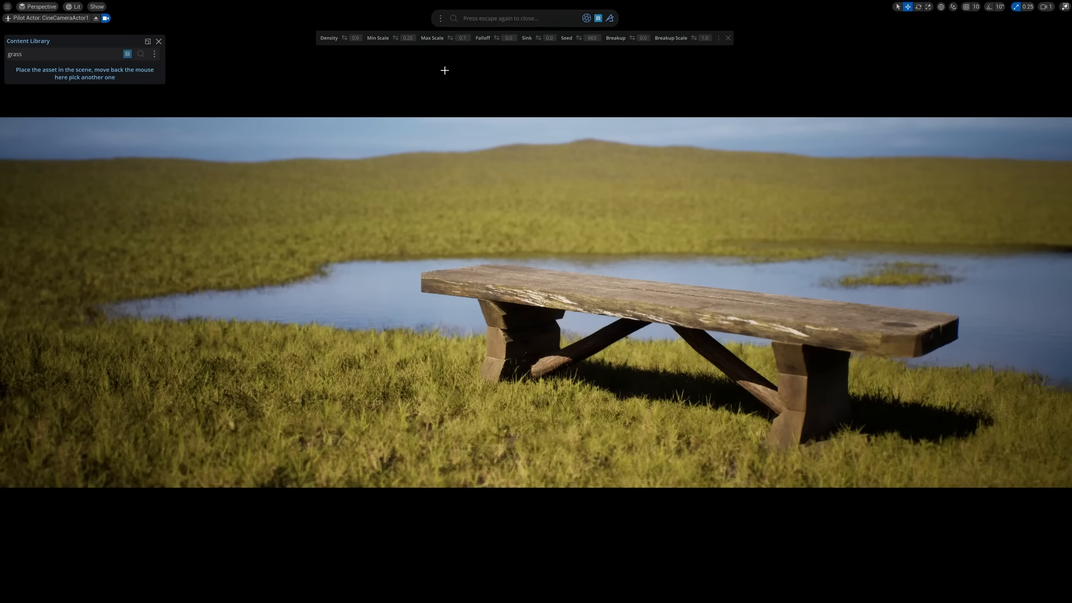
{"action": "left_click_drag", "start_coordinate": [450, 38], "coordinate": [454, 37]}
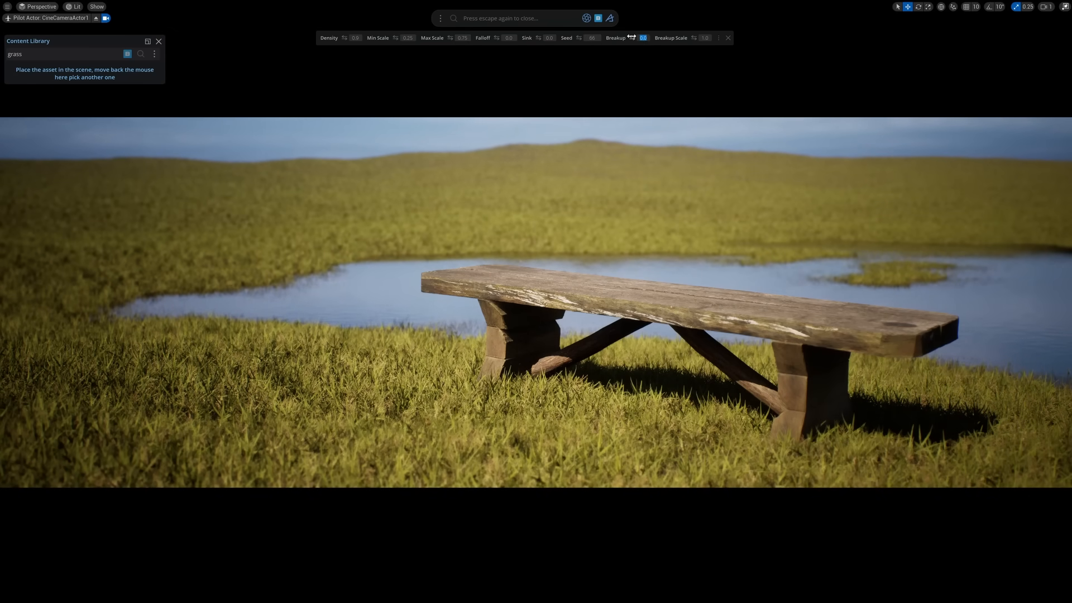
{"action": "left_click_drag", "start_coordinate": [633, 37], "coordinate": [636, 37]}
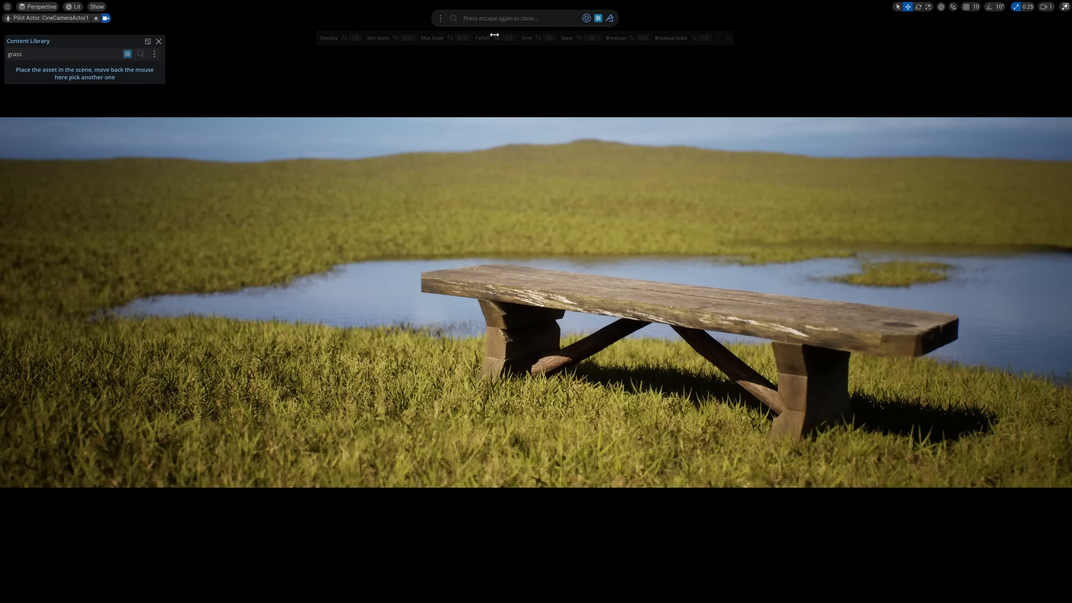
{"action": "left_click_drag", "start_coordinate": [496, 38], "coordinate": [510, 38]}
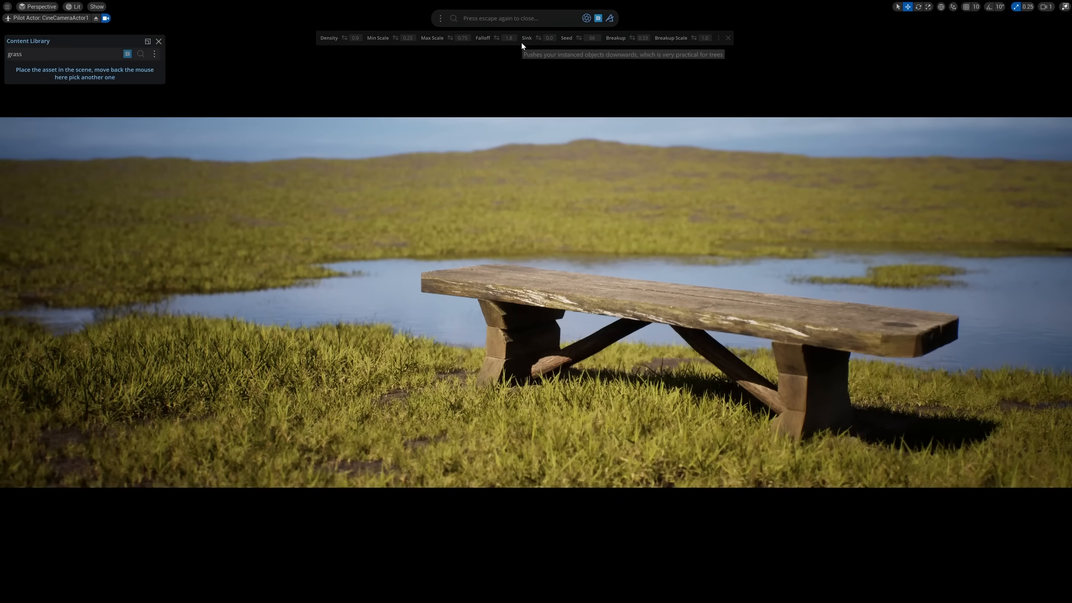
Step: Leave the camera view and draw a freehand curve on the ground along the side of the bench facing away from the pond
{"action": "key", "text": "Escape"}
{"action": "left_click", "coordinate": [96, 18]}
{"action": "right_click_drag", "start_coordinate": [346, 223], "coordinate": [349, 335]}
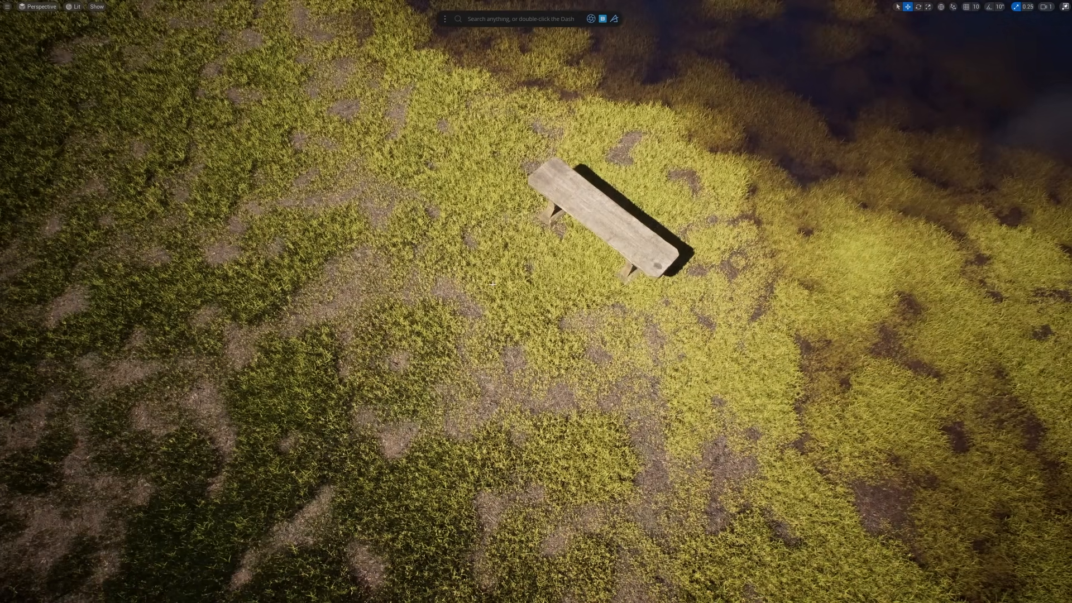
{"action": "left_click", "coordinate": [522, 19]}
{"action": "type", "text": "draw c"}
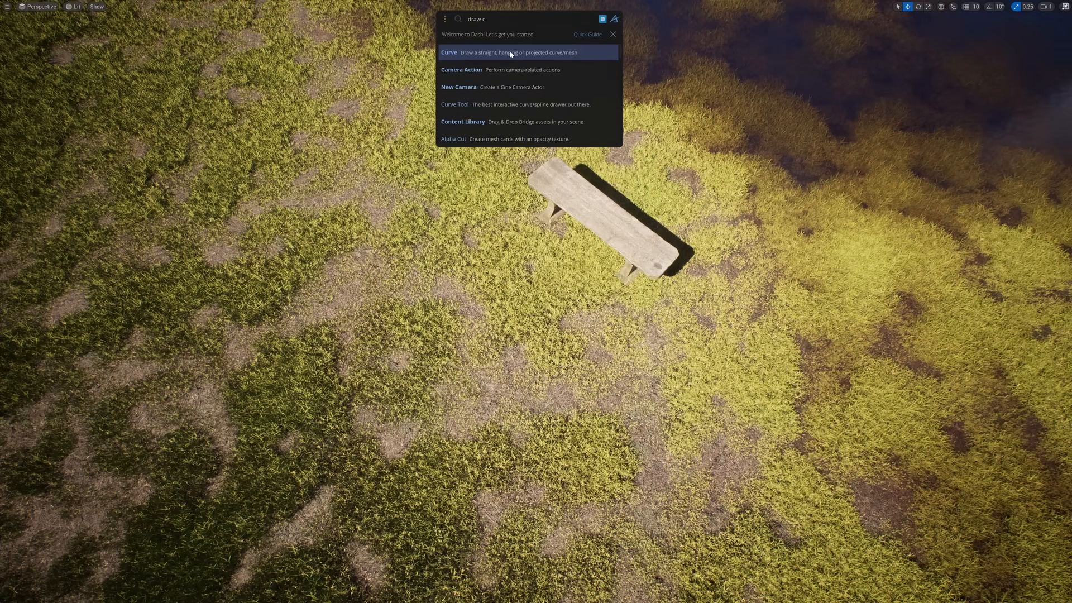
{"action": "left_click", "coordinate": [509, 54]}
{"action": "mouse_move", "coordinate": [675, 416]}
{"action": "left_mouse_down"}
{"action": "mouse_move", "coordinate": [536, 282]}
{"action": "mouse_move", "coordinate": [260, 106]}
{"action": "left_mouse_up"}
{"action": "left_click_drag", "start_coordinate": [100, 77], "coordinate": [96, 78]}
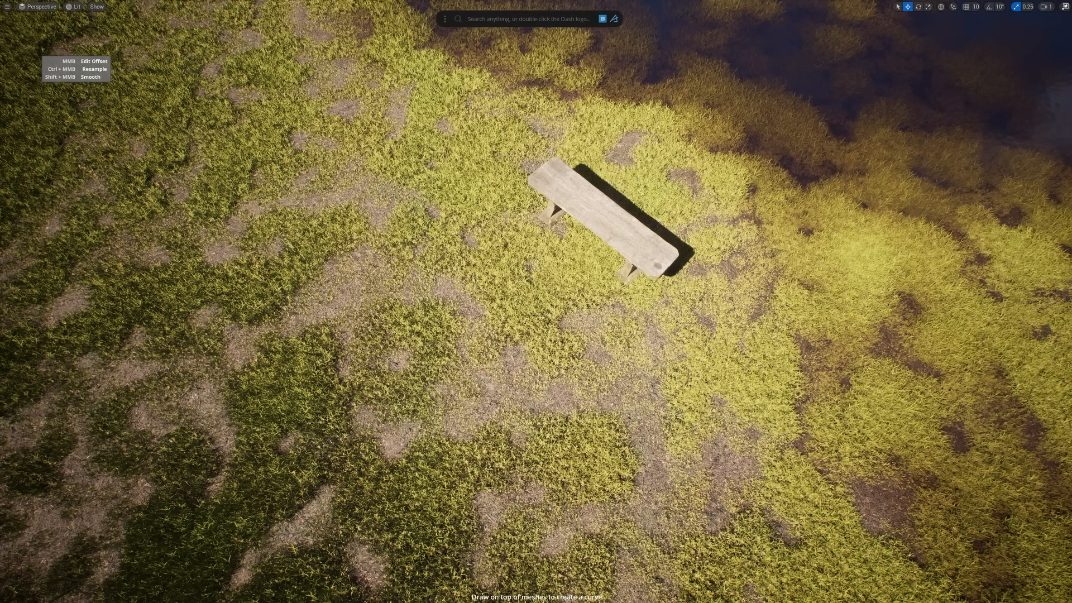
{"action": "mouse_move", "coordinate": [280, 170]}
{"action": "right_mouse_down"}
{"action": "mouse_move", "coordinate": [280, 184]}
{"action": "mouse_move", "coordinate": [235, 128]}
{"action": "mouse_move", "coordinate": [290, 151]}
{"action": "mouse_move", "coordinate": [335, 148]}
{"action": "right_mouse_up"}
Step: Clear the grass along the drawn curve by increasing the scatter's proximity distance and inverting the proximity
{"action": "left_click", "coordinate": [631, 324]}
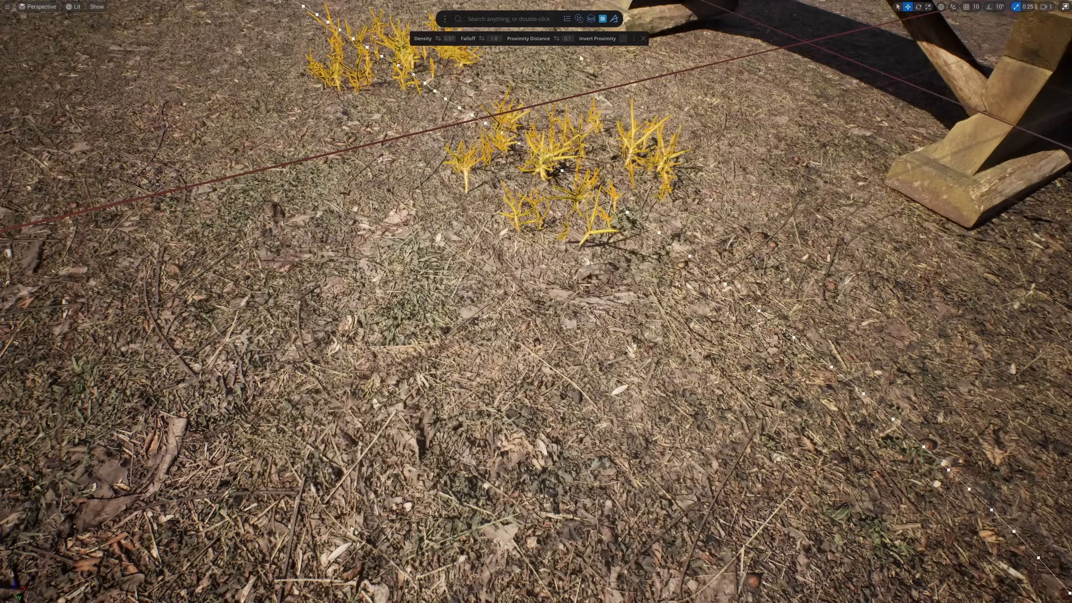
{"action": "right_click_drag", "start_coordinate": [536, 301], "coordinate": [580, 324]}
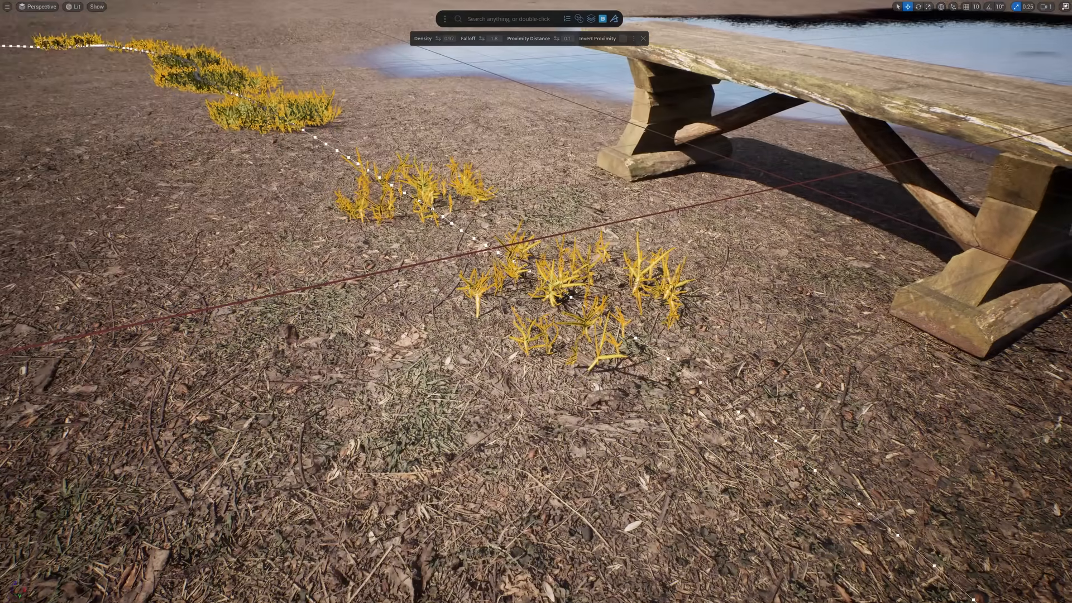
{"action": "left_click_drag", "start_coordinate": [557, 39], "coordinate": [569, 39]}
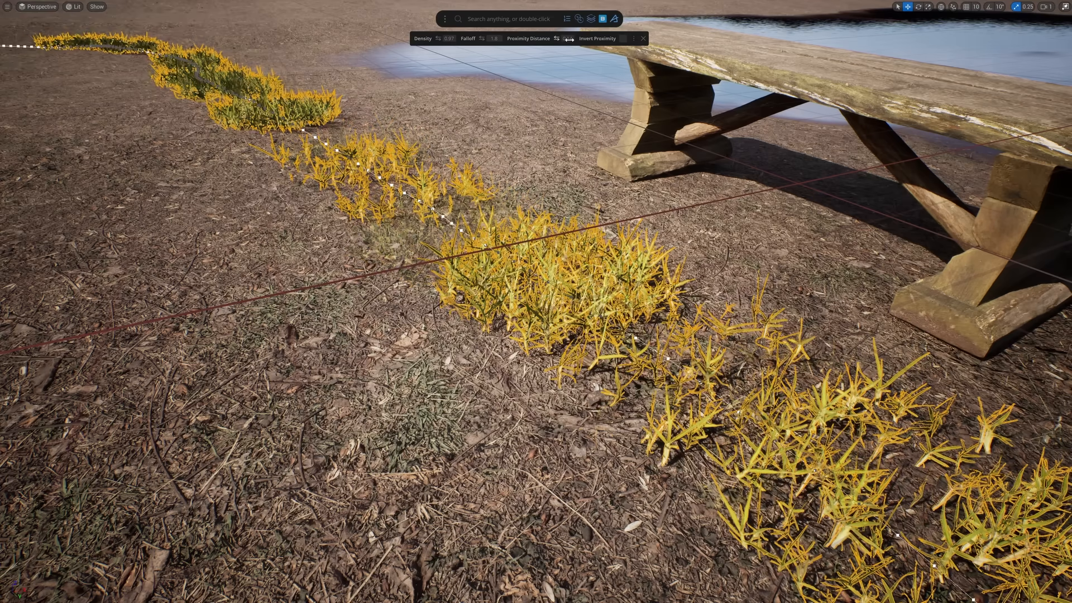
{"action": "left_click", "coordinate": [622, 39]}
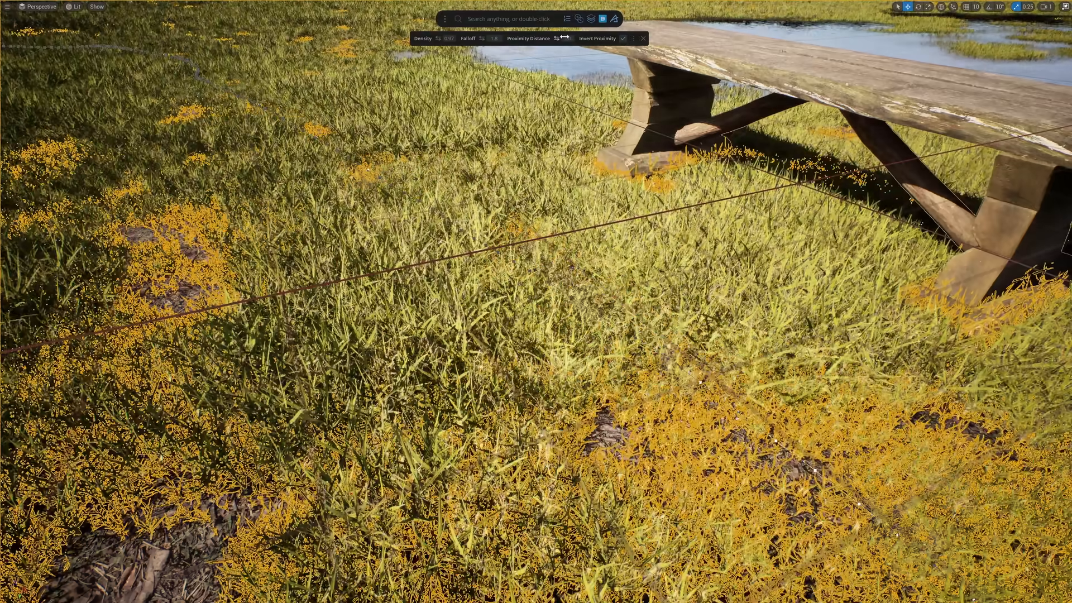
{"action": "left_click_drag", "start_coordinate": [557, 39], "coordinate": [569, 37]}
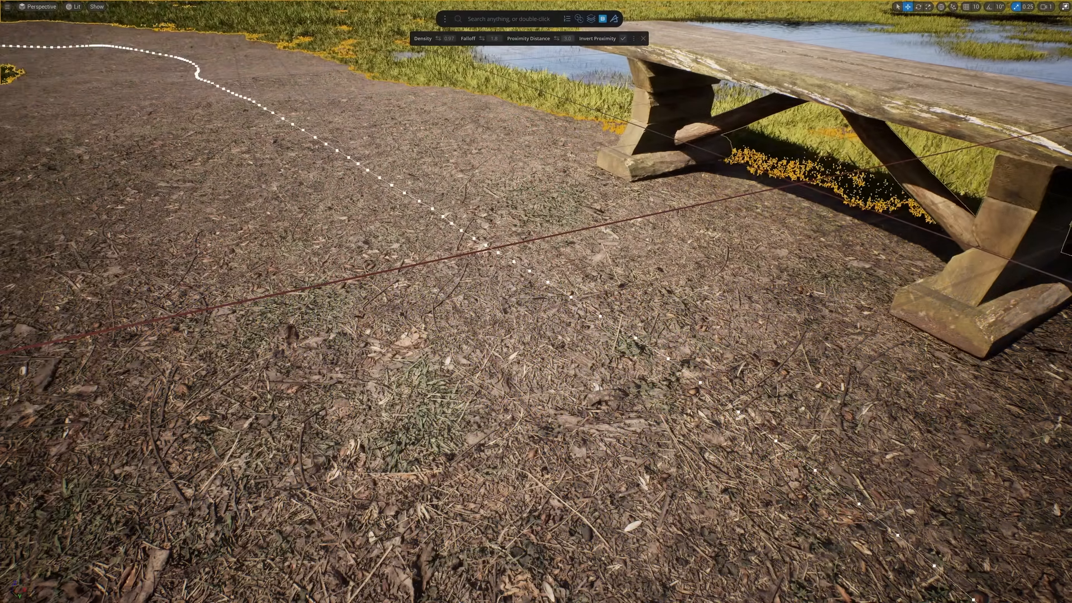
{"action": "right_click_drag", "start_coordinate": [556, 62], "coordinate": [589, 31]}
{"action": "right_click_drag", "start_coordinate": [547, 228], "coordinate": [547, 245]}
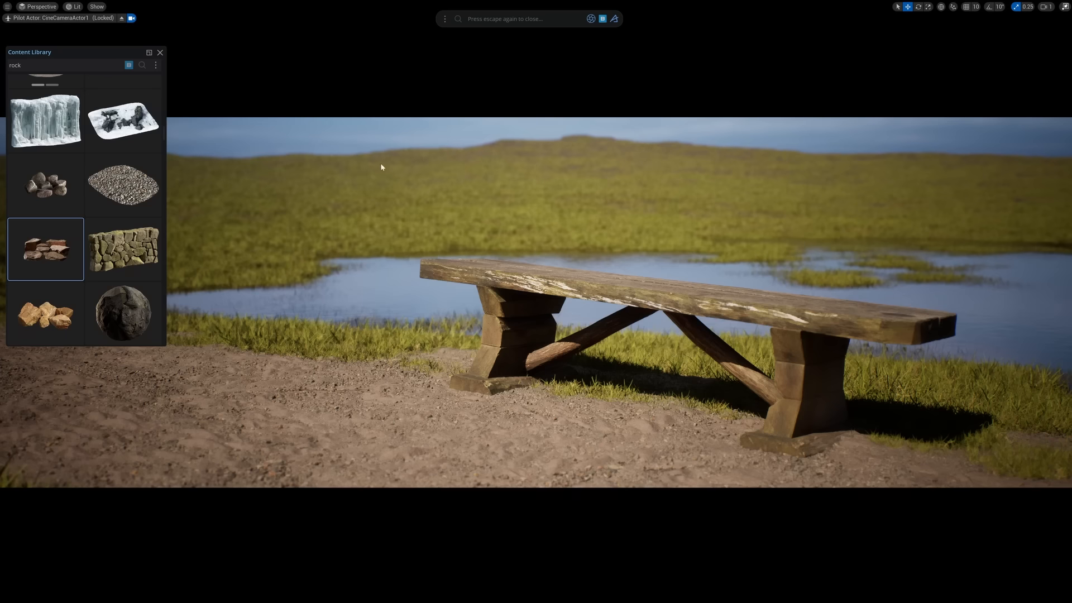
Step: Scatter the flat reddish rocks from the "rock" library results on the selected bare path using Scatter on Selected
{"action": "left_click", "coordinate": [360, 411]}
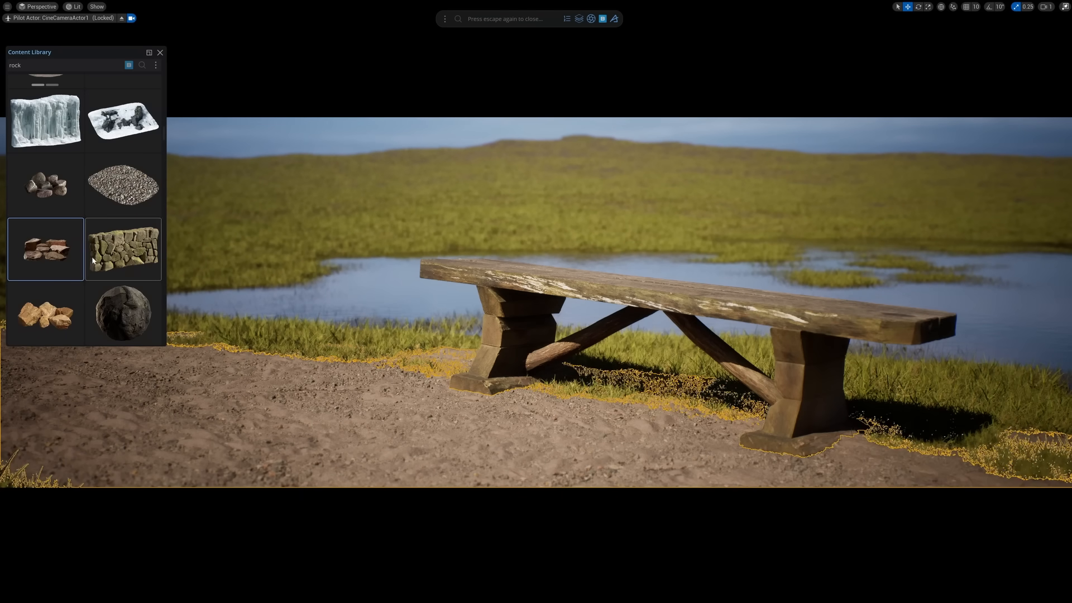
{"action": "left_click_drag", "start_coordinate": [45, 250], "coordinate": [400, 434]}
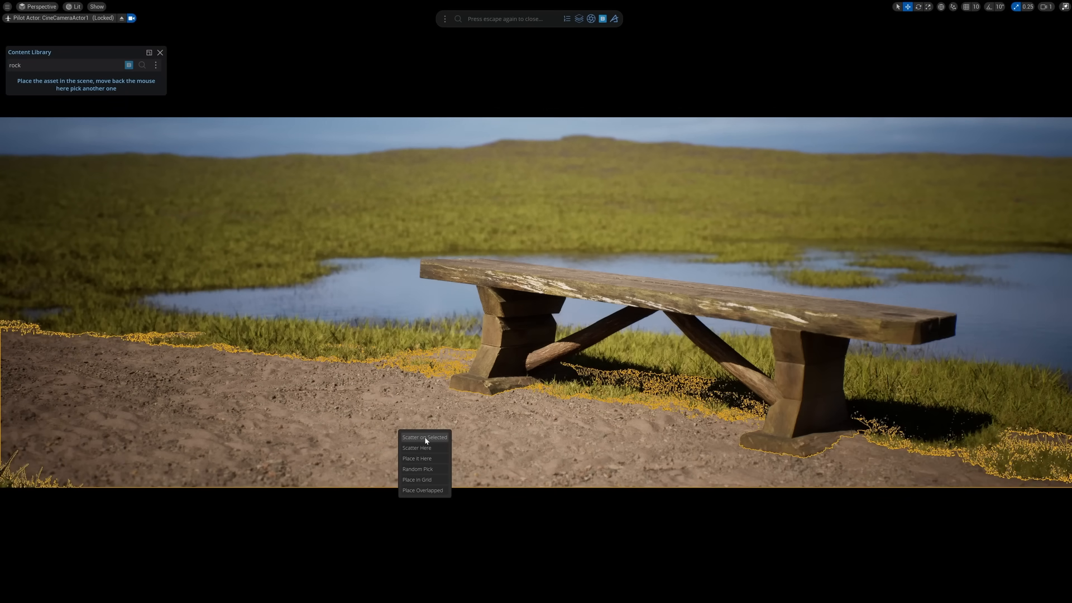
{"action": "left_click", "coordinate": [424, 437]}
Step: Set the rock scatter's density to 0.02, increase its breakup and change the seed to vary the rock layout
{"action": "left_click_drag", "start_coordinate": [321, 37], "coordinate": [294, 37]}
{"action": "left_click_drag", "start_coordinate": [637, 38], "coordinate": [663, 32]}
{"action": "left_click_drag", "start_coordinate": [585, 39], "coordinate": [581, 39]}
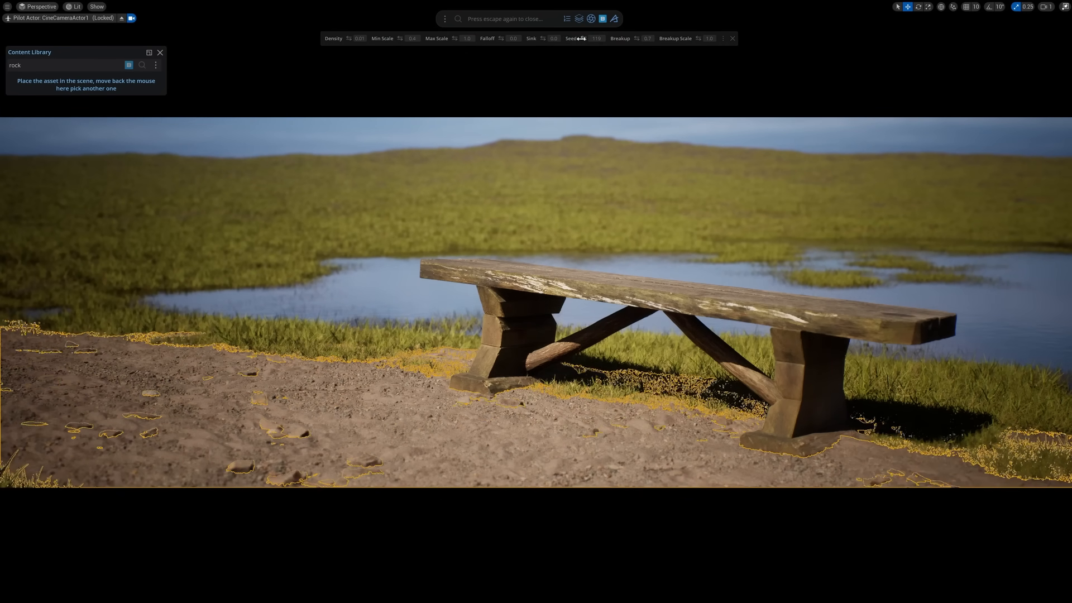
{"action": "left_click", "coordinate": [583, 84]}
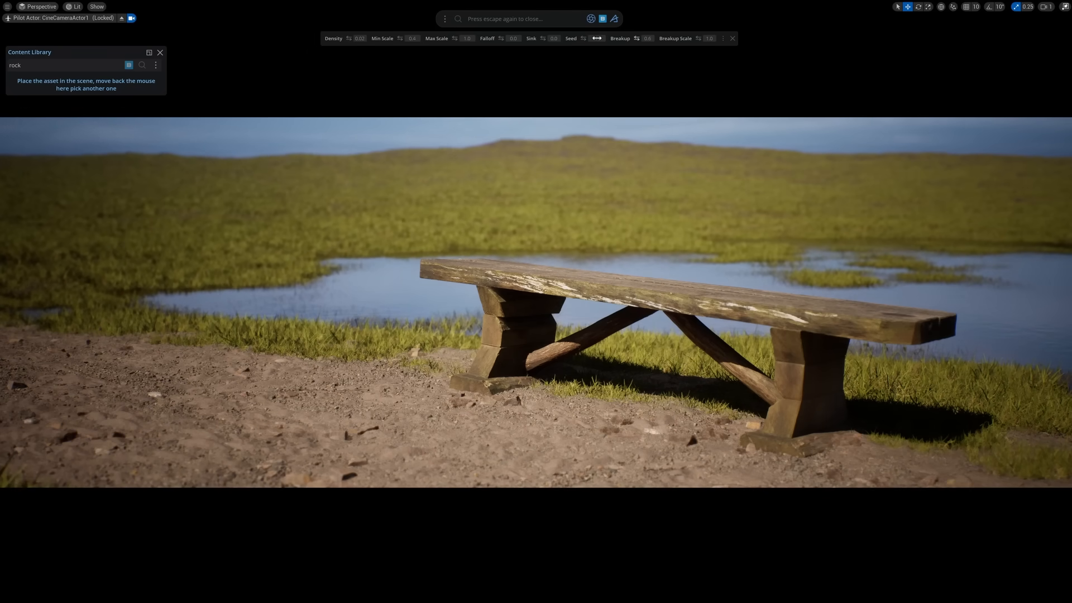
{"action": "mouse_move", "coordinate": [595, 37]}
{"action": "left_mouse_down"}
{"action": "mouse_move", "coordinate": [576, 39]}
{"action": "mouse_move", "coordinate": [638, 39]}
{"action": "mouse_move", "coordinate": [577, 40]}
{"action": "left_mouse_up"}
Step: Search the Content Library for "stick" and scatter the thin upright twigs on the selected path ground
{"action": "left_click", "coordinate": [358, 413]}
{"action": "double_click", "coordinate": [49, 66]}
{"action": "type", "text": "stick"}
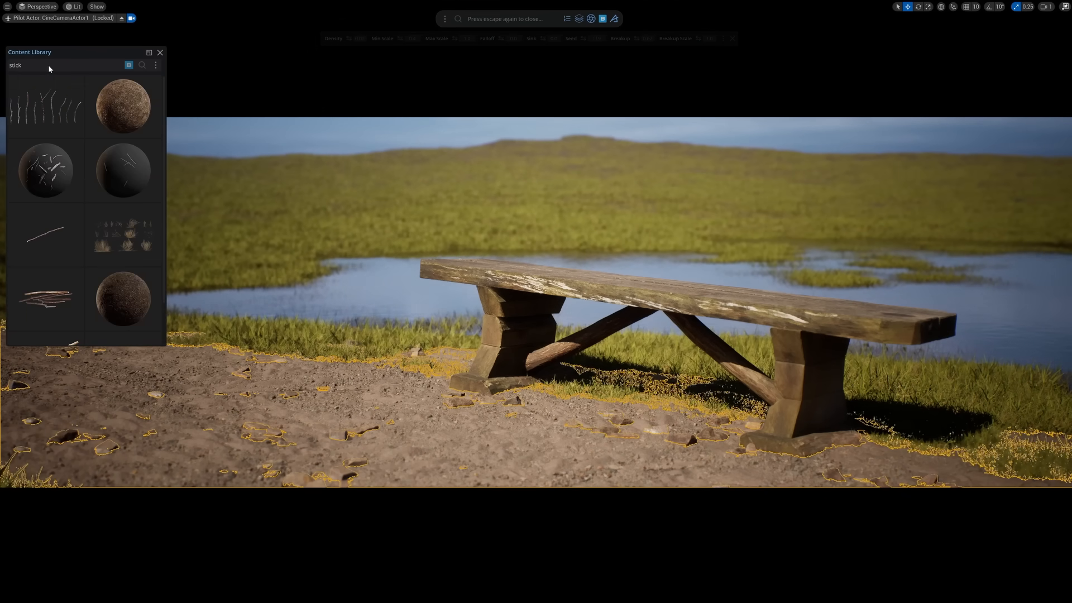
{"action": "left_click_drag", "start_coordinate": [47, 106], "coordinate": [498, 450]}
{"action": "left_click", "coordinate": [507, 454]}
Step: Close the Surface Scatter properties and raise the stick scatter's minimum scale
{"action": "left_click", "coordinate": [342, 134]}
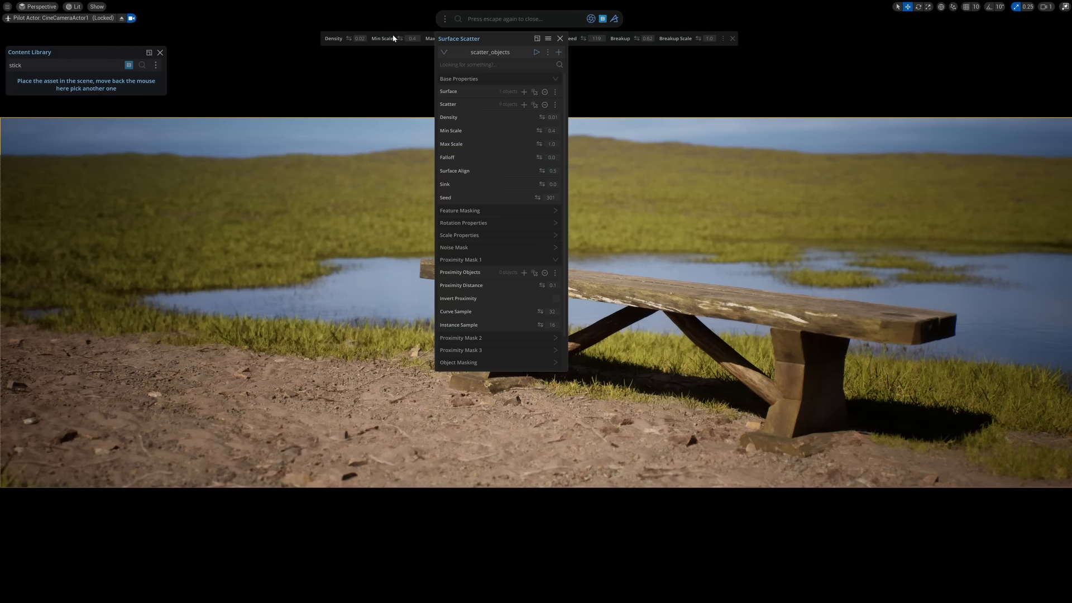
{"action": "left_click", "coordinate": [560, 39]}
{"action": "left_click", "coordinate": [733, 38]}
{"action": "left_click", "coordinate": [592, 416]}
{"action": "left_click", "coordinate": [568, 19]}
{"action": "left_click_drag", "start_coordinate": [400, 39], "coordinate": [408, 38]}
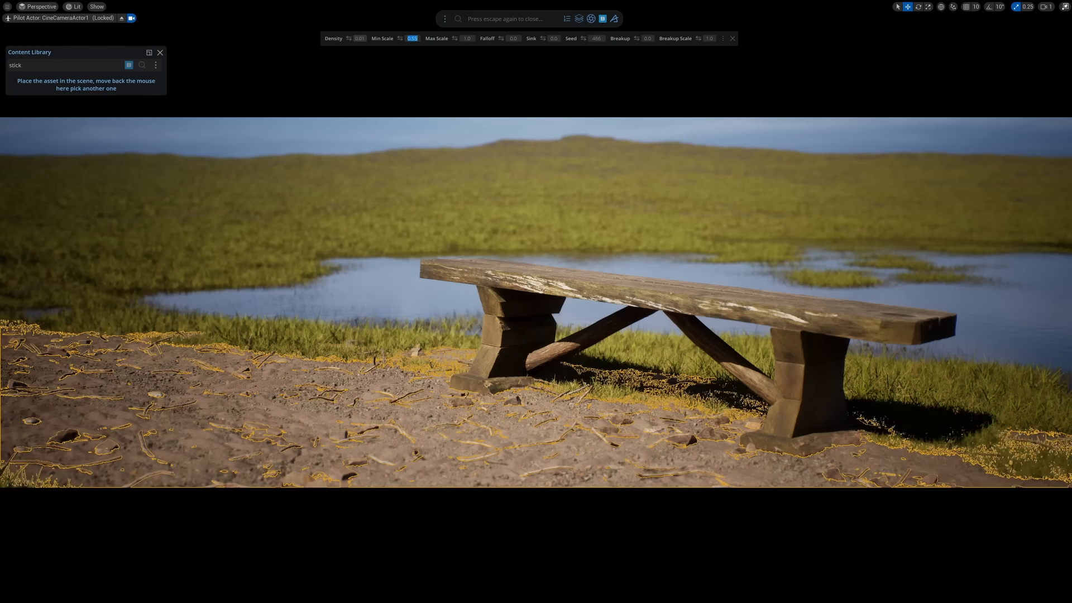
Step: Select the stick scatter on the path, raise its minimum scale and breakup, and change its seed
{"action": "left_click", "coordinate": [687, 439]}
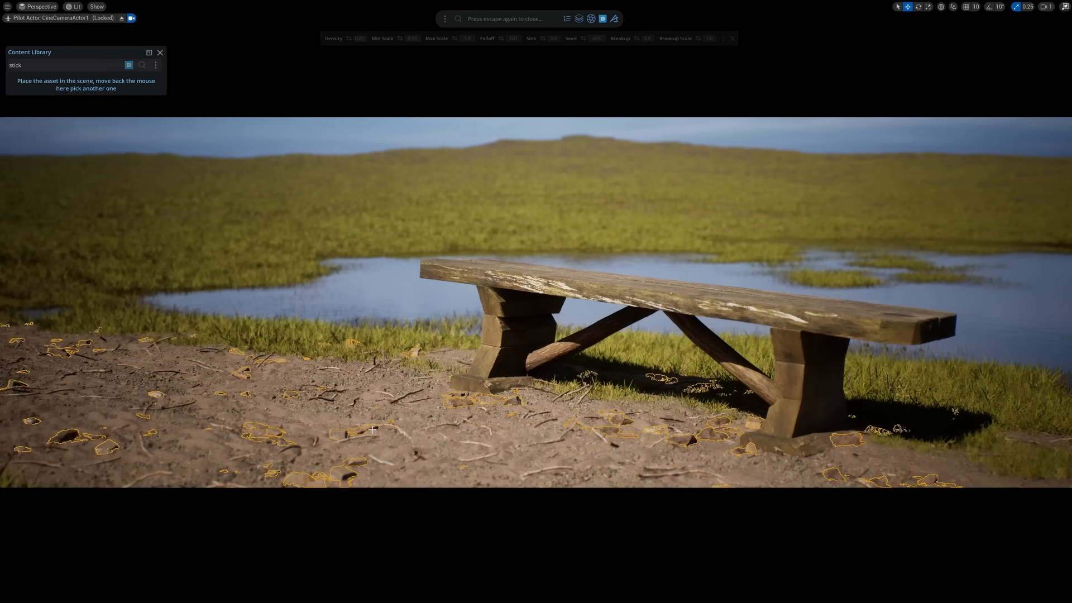
{"action": "left_click", "coordinate": [733, 38]}
{"action": "left_click", "coordinate": [545, 442]}
{"action": "left_click", "coordinate": [567, 19]}
{"action": "left_click_drag", "start_coordinate": [401, 39], "coordinate": [442, 39]}
{"action": "left_click_drag", "start_coordinate": [636, 39], "coordinate": [664, 39]}
{"action": "left_click_drag", "start_coordinate": [584, 39], "coordinate": [587, 39]}
{"action": "left_click", "coordinate": [464, 93]}
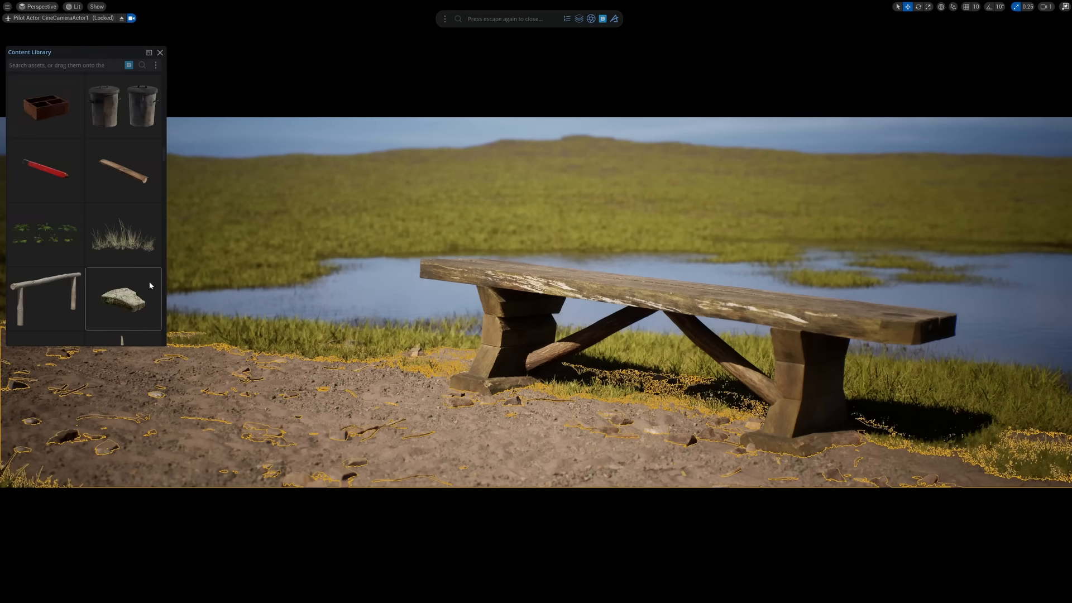
Step: Scatter the tall dry grass on the path with density 0.01, minimum scale 0.2 and maximum scale 0.4
{"action": "left_click_drag", "start_coordinate": [148, 286], "coordinate": [481, 438]}
{"action": "left_click", "coordinate": [503, 445]}
{"action": "left_click", "coordinate": [360, 38]}
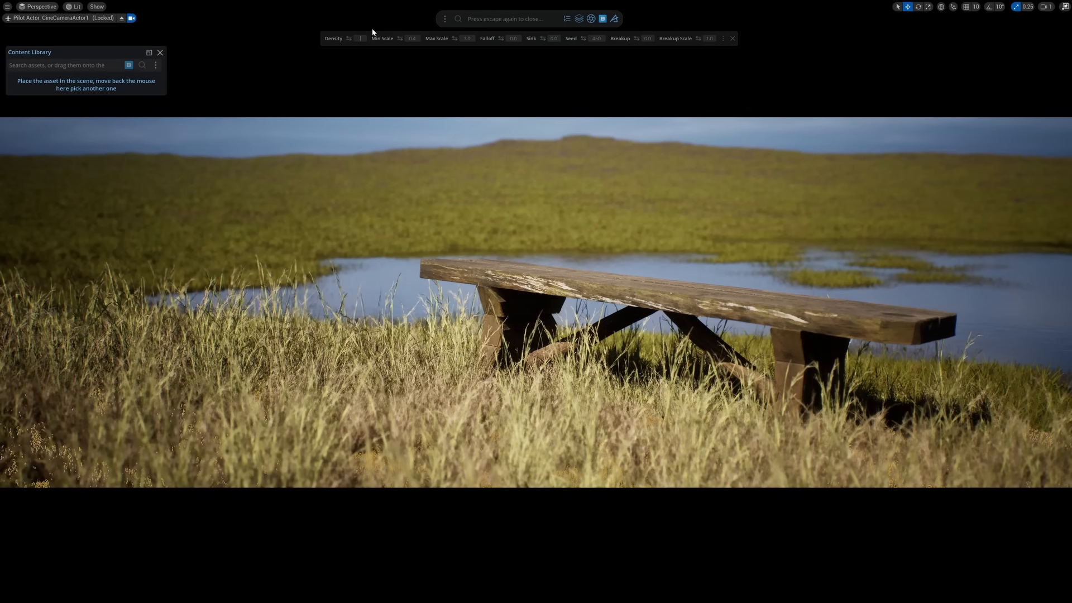
{"action": "type", "text": "0.01"}
{"action": "key", "text": "Tab"}
{"action": "type", "text": "0.2"}
{"action": "key", "text": "Tab"}
{"action": "type", "text": "0.4"}
{"action": "key", "text": "Tab"}
Step: Tune the dry grass scatter's breakup and slightly raise its maximum and minimum scale
{"action": "mouse_move", "coordinate": [635, 38]}
{"action": "left_mouse_down"}
{"action": "mouse_move", "coordinate": [597, 40]}
{"action": "mouse_move", "coordinate": [624, 39]}
{"action": "left_mouse_up"}
{"action": "left_click", "coordinate": [421, 101]}
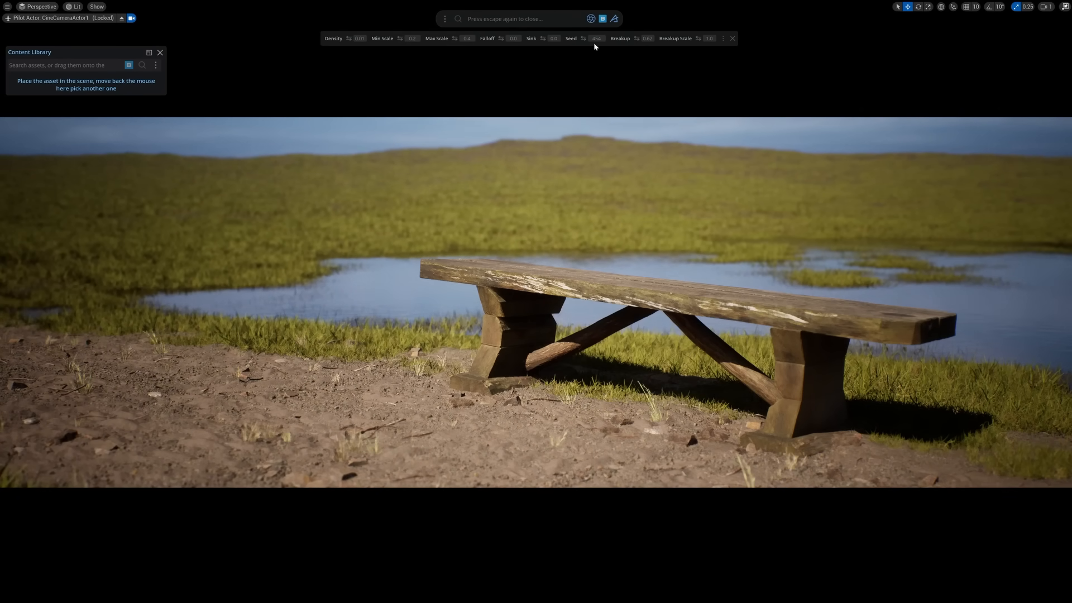
{"action": "left_click_drag", "start_coordinate": [463, 39], "coordinate": [466, 39]}
{"action": "left_click_drag", "start_coordinate": [399, 38], "coordinate": [409, 37]}
{"action": "left_click_drag", "start_coordinate": [636, 38], "coordinate": [641, 40]}
Step: Select the dry grass beside the bench and fine-tune the brightness of its material
{"action": "left_click", "coordinate": [651, 406]}
{"action": "left_click", "coordinate": [580, 19]}
{"action": "left_click_drag", "start_coordinate": [556, 39], "coordinate": [556, 39]}
{"action": "left_click", "coordinate": [553, 49]}
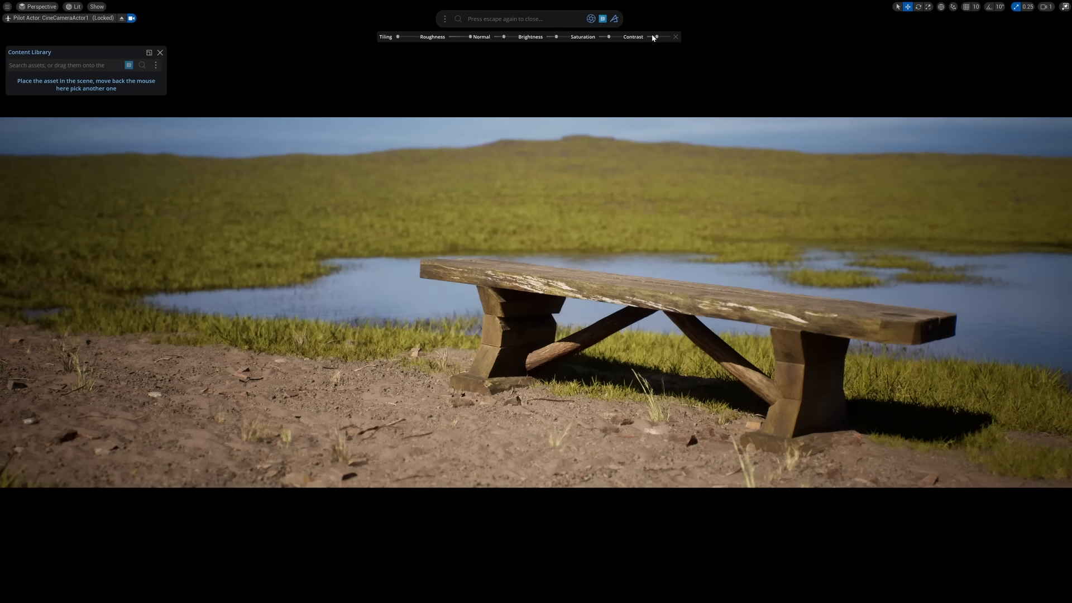
{"action": "left_click", "coordinate": [675, 37]}
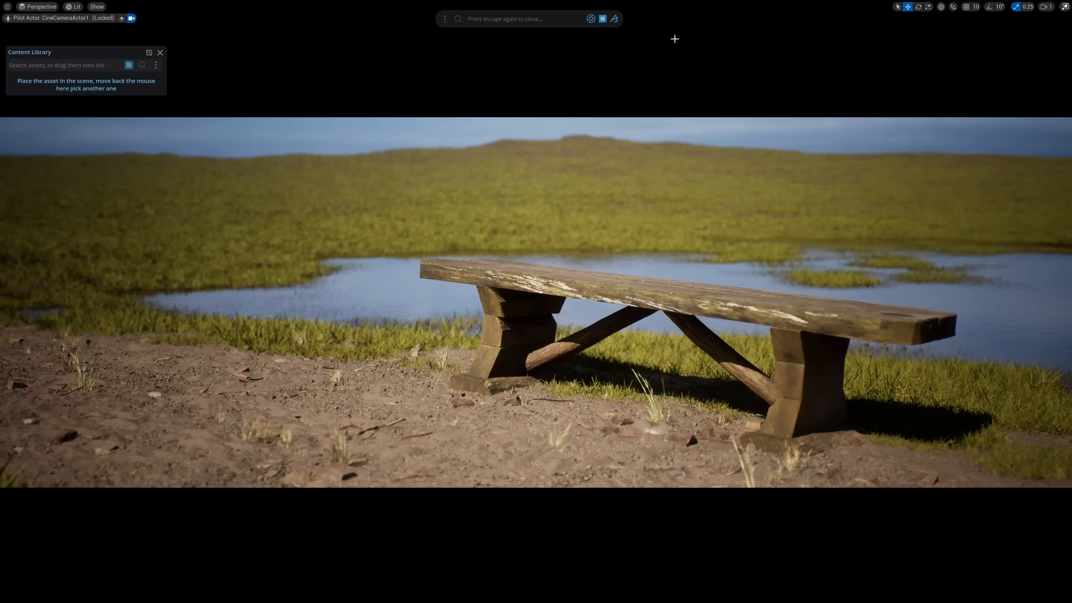
Step: Search the Content Library for "weed", scatter the selected weed plants over the landscape, and adjust their seed and density
{"action": "mouse_move", "coordinate": [44, 160]}
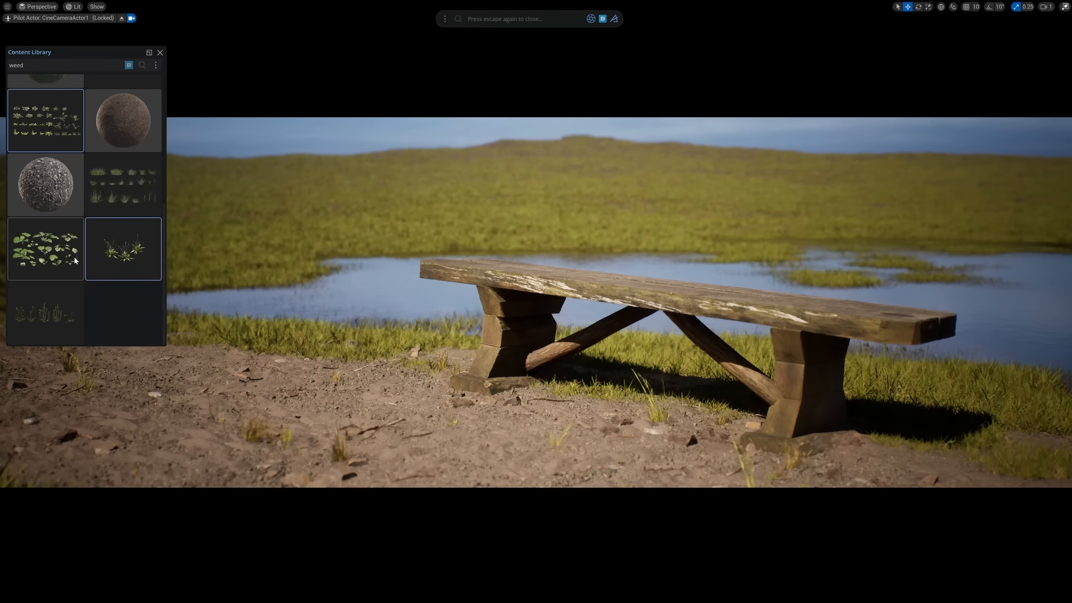
{"action": "left_click_drag", "start_coordinate": [66, 310], "coordinate": [290, 218]}
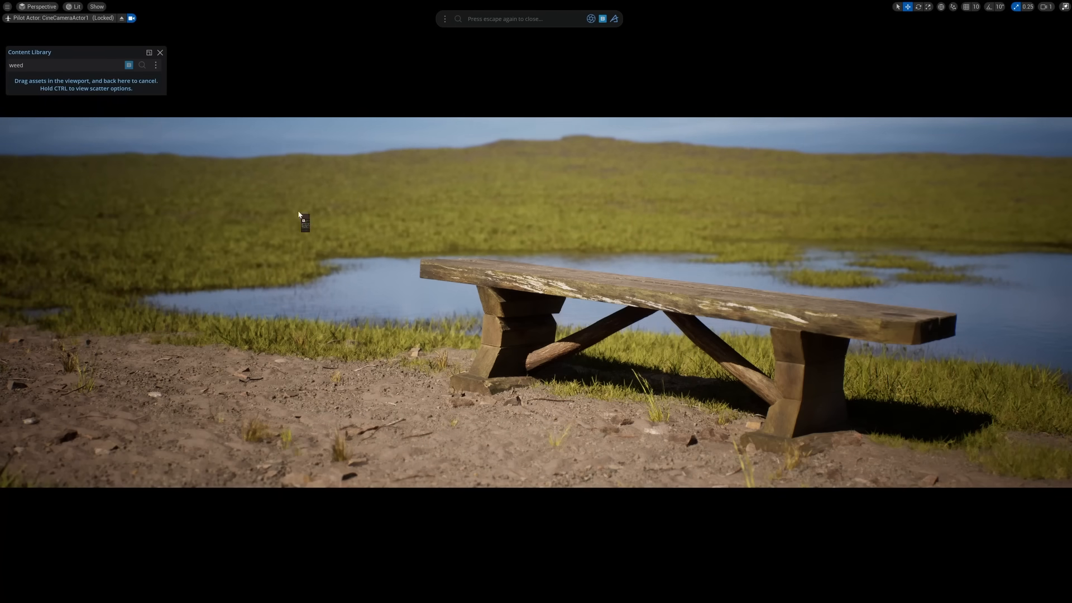
{"action": "left_click_drag", "start_coordinate": [343, 192], "coordinate": [344, 194]}
{"action": "left_click", "coordinate": [355, 198]}
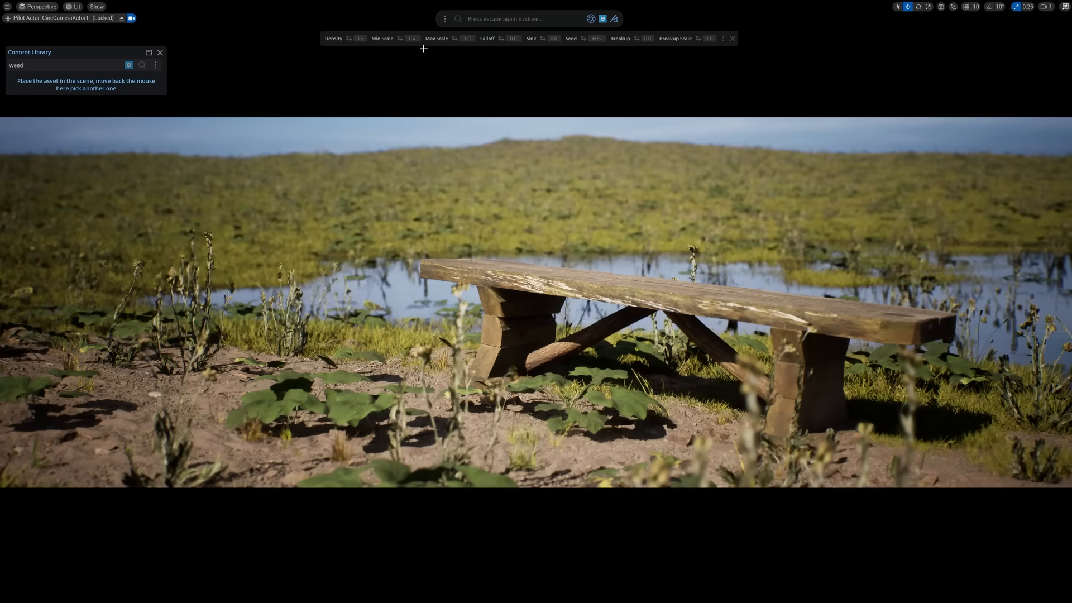
{"action": "left_click_drag", "start_coordinate": [583, 38], "coordinate": [686, 39]}
{"action": "left_click_drag", "start_coordinate": [348, 39], "coordinate": [471, 44]}
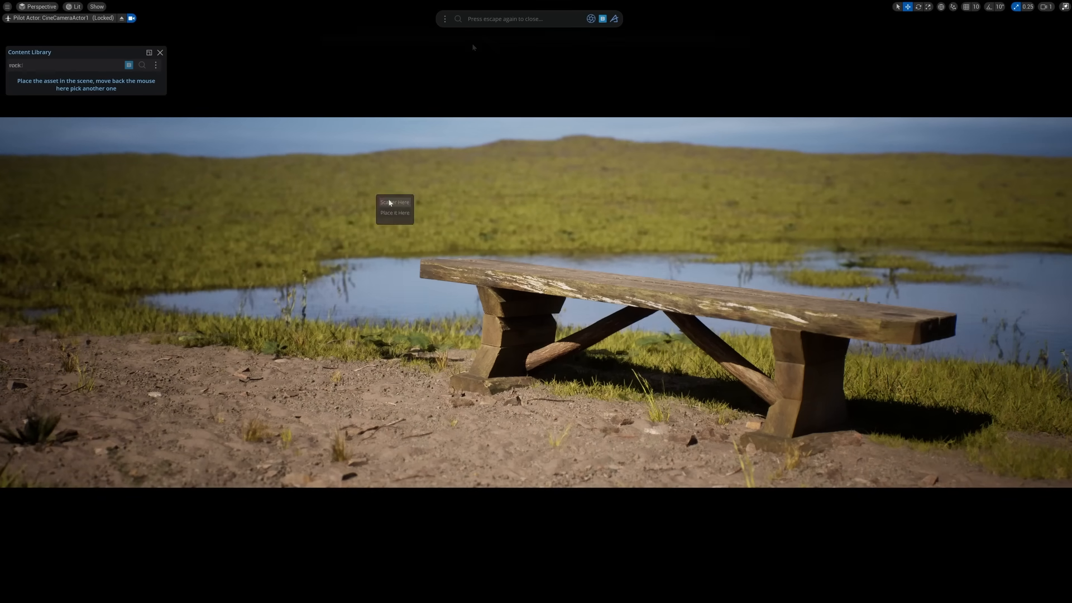
Step: Scatter rocks from the "rock" library results over the landscape, slightly darken their material and change the scatter seed
{"action": "left_click_drag", "start_coordinate": [395, 208], "coordinate": [395, 209]}
{"action": "left_click", "coordinate": [406, 214]}
{"action": "left_click_drag", "start_coordinate": [556, 37], "coordinate": [554, 37]}
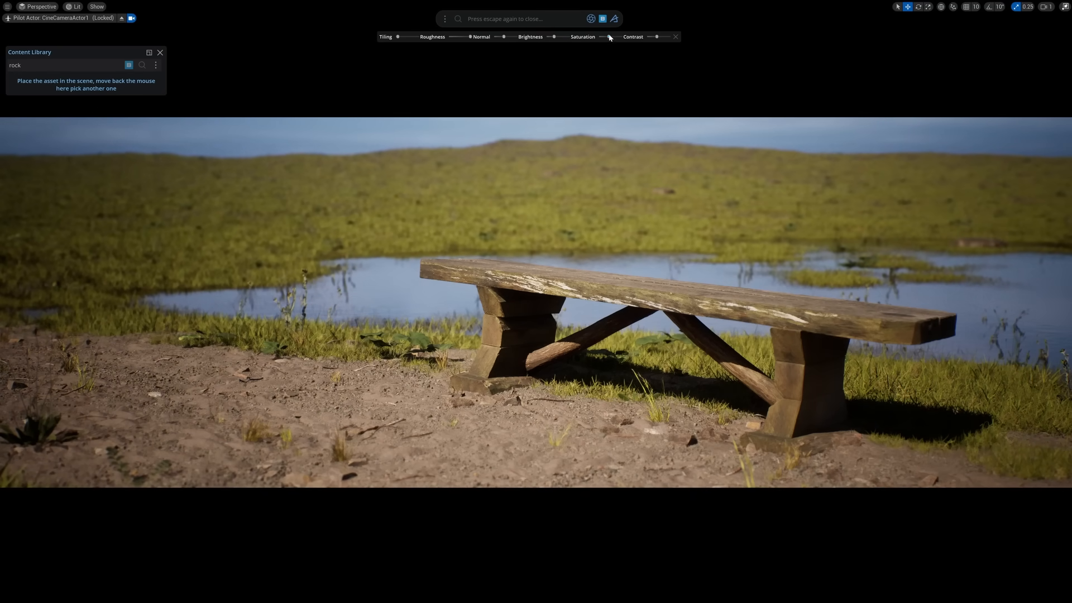
{"action": "left_click", "coordinate": [676, 37]}
{"action": "left_click_drag", "start_coordinate": [594, 38], "coordinate": [727, 37]}
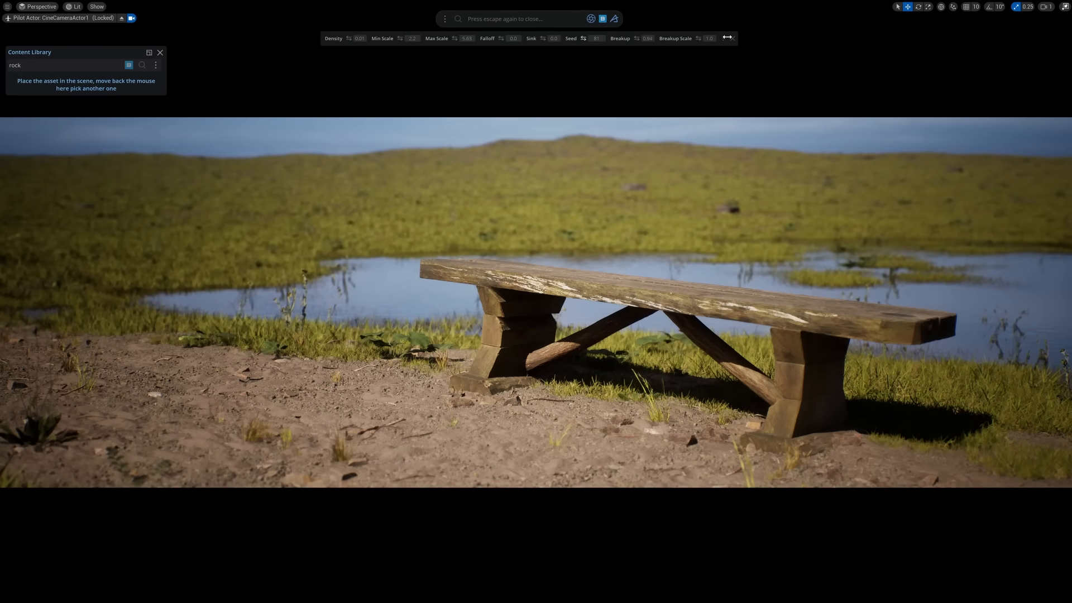
{"action": "key", "text": "Escape"}
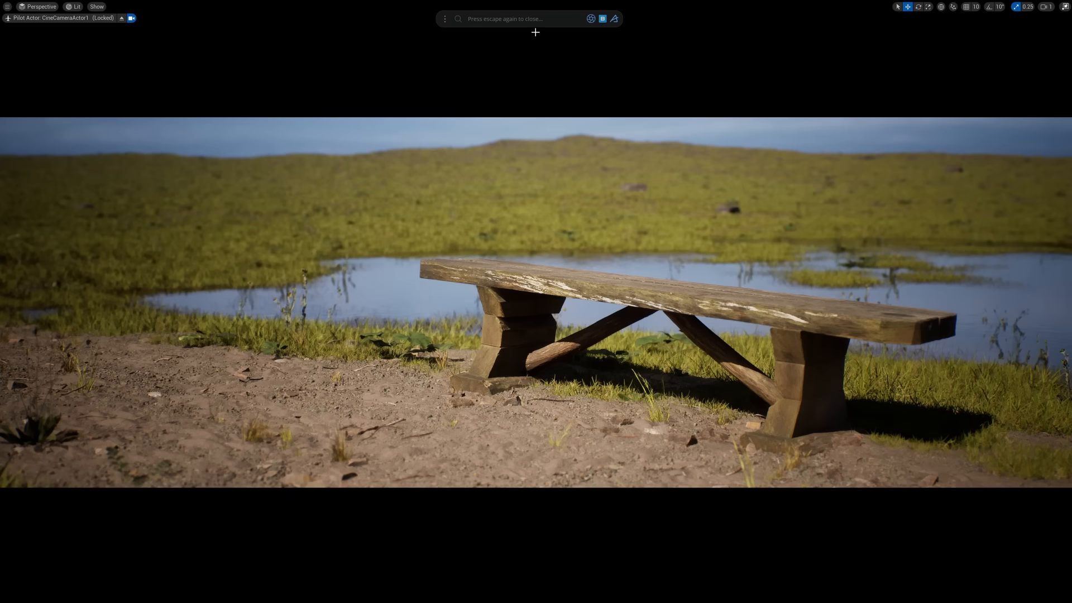
Step: Run the "cycle grading" command three times to try different color gradings on the scene
{"action": "type", "text": "cyc"}
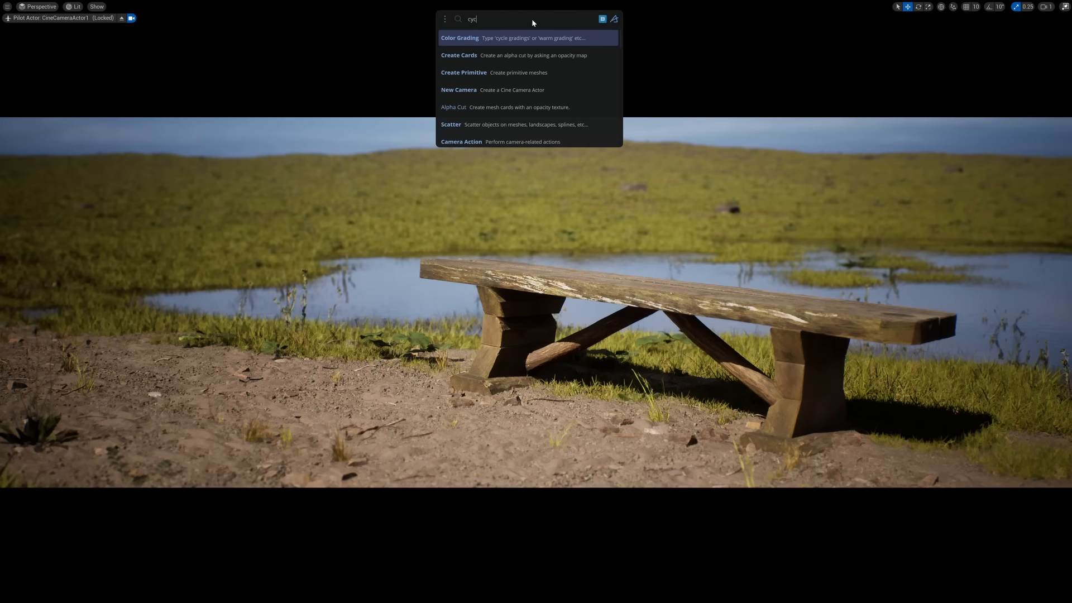
{"action": "type", "text": "le grading"}
{"action": "key", "text": "Return"}
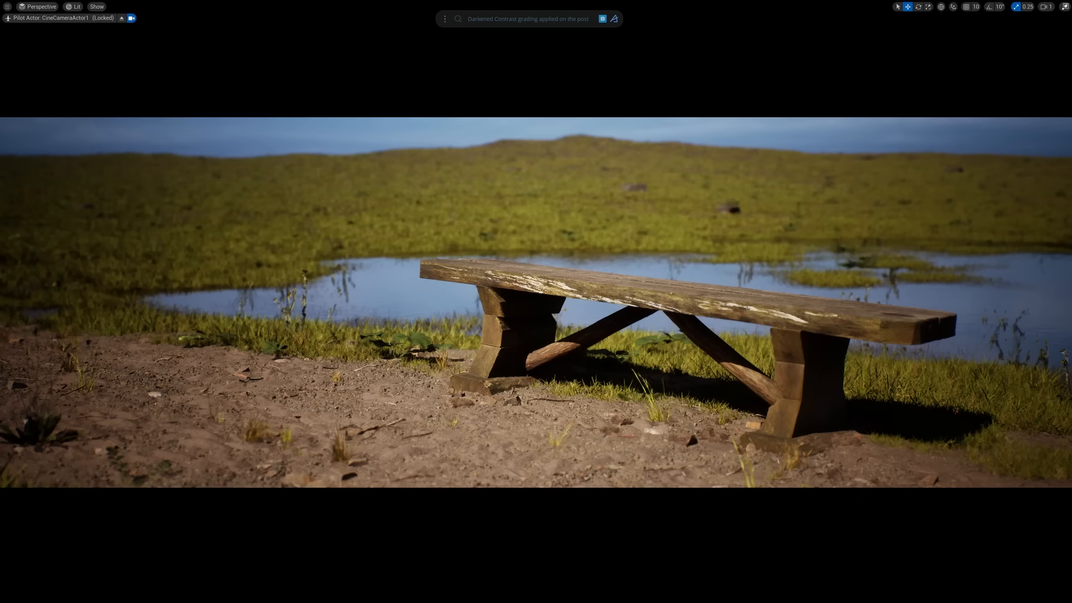
{"action": "key", "text": "Return"}
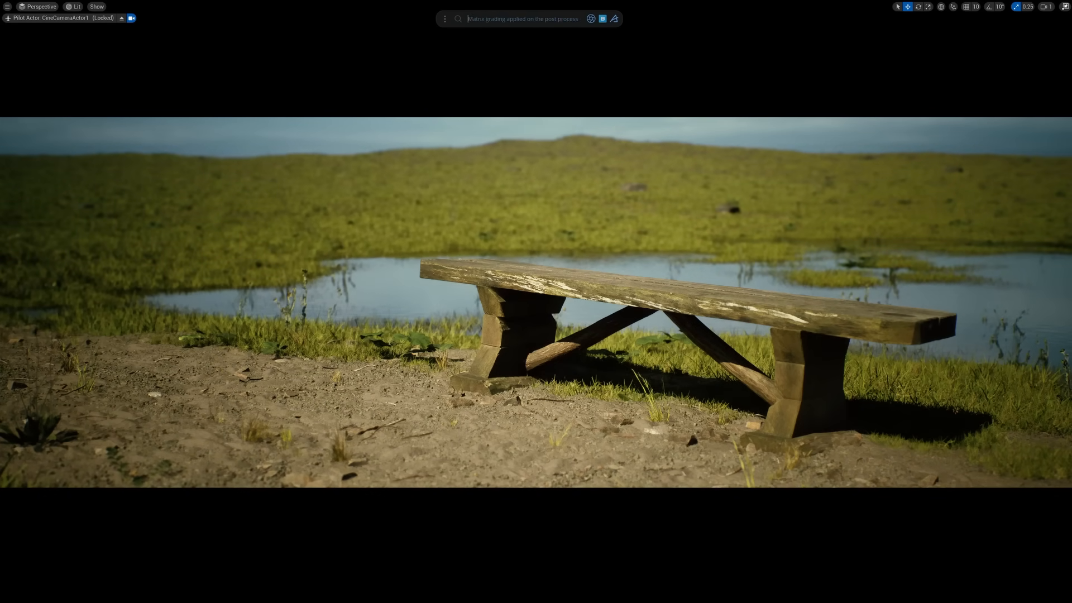
{"action": "key", "text": "Return"}
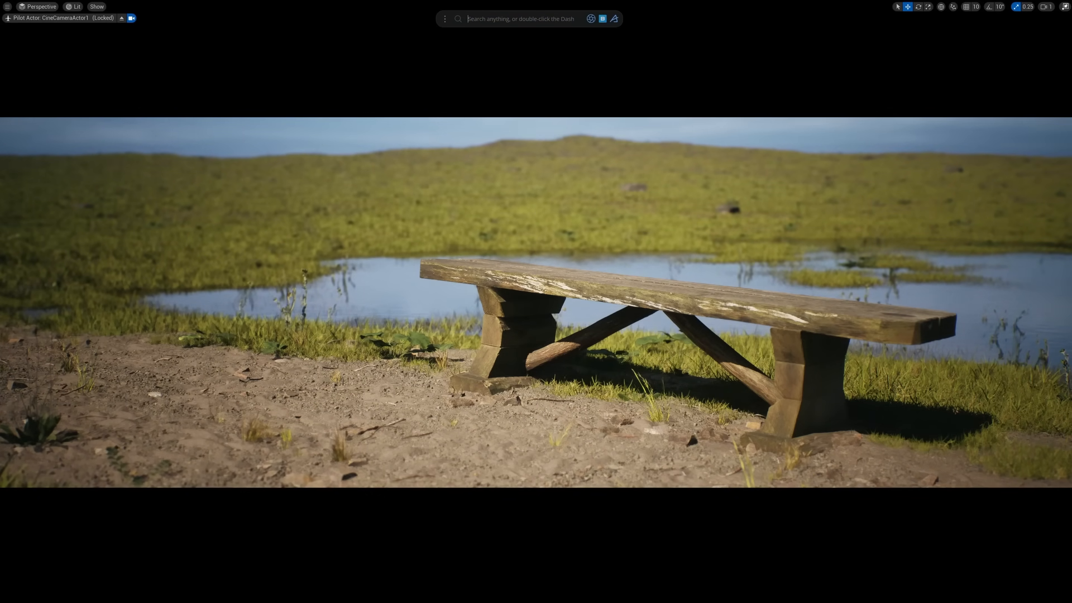
Step: Try the Joker, Children of Men and The Revenant film gradings on the scene
{"action": "left_click", "coordinate": [531, 21]}
{"action": "type", "text": "joker"}
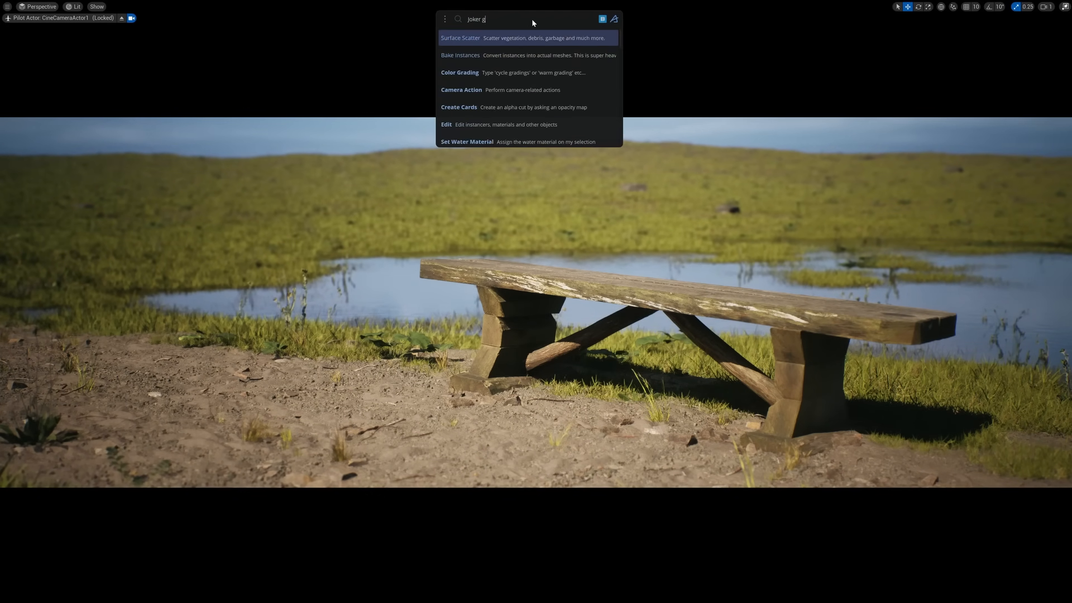
{"action": "key", "text": "Return"}
{"action": "left_click", "coordinate": [532, 22]}
{"action": "type", "text": "children of men"}
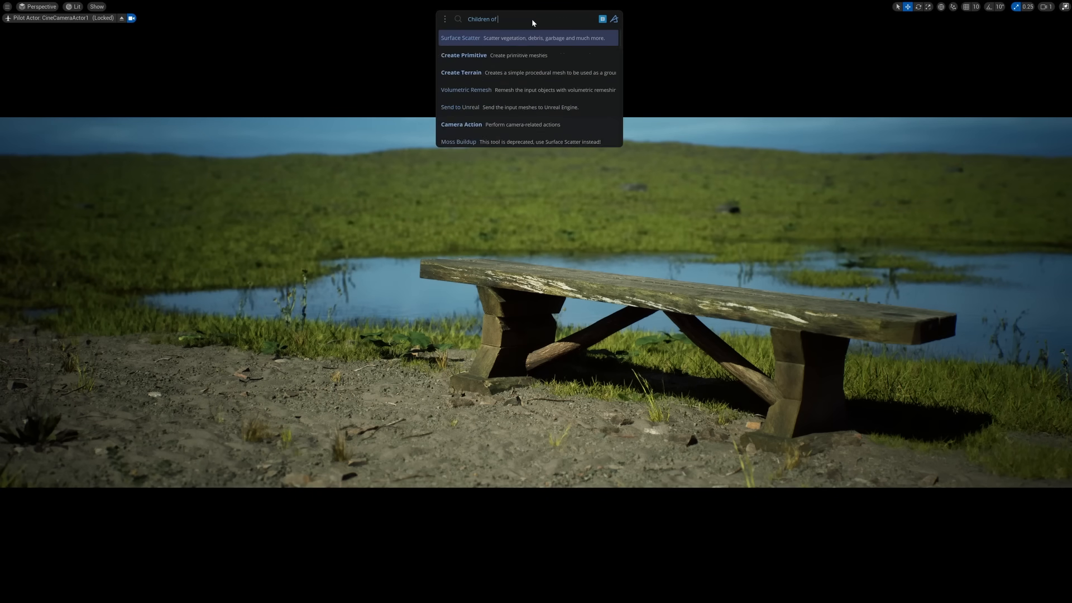
{"action": "key", "text": "Return"}
{"action": "key", "text": "Return"}
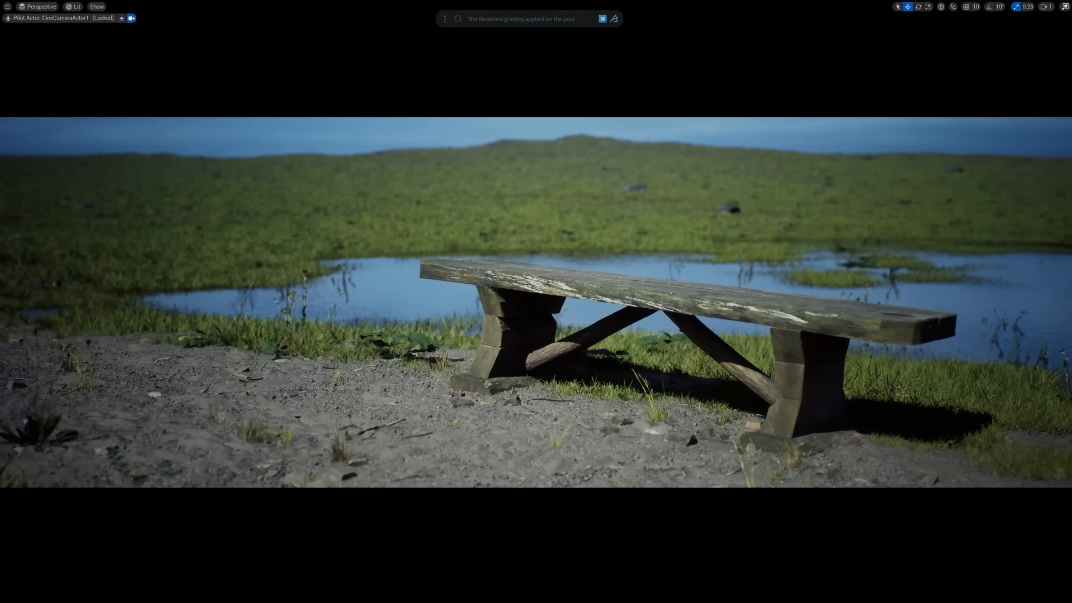
Step: Try the earth and vintage color gradings on the scene
{"action": "left_click", "coordinate": [533, 21]}
{"action": "type", "text": "earth"}
{"action": "key", "text": "Return"}
{"action": "left_click", "coordinate": [533, 21]}
{"action": "type", "text": "vintage gr"}
{"action": "key", "text": "Return"}
Step: Apply the warm grading to the scene
{"action": "left_click", "coordinate": [533, 21]}
{"action": "type", "text": "warm grading"}
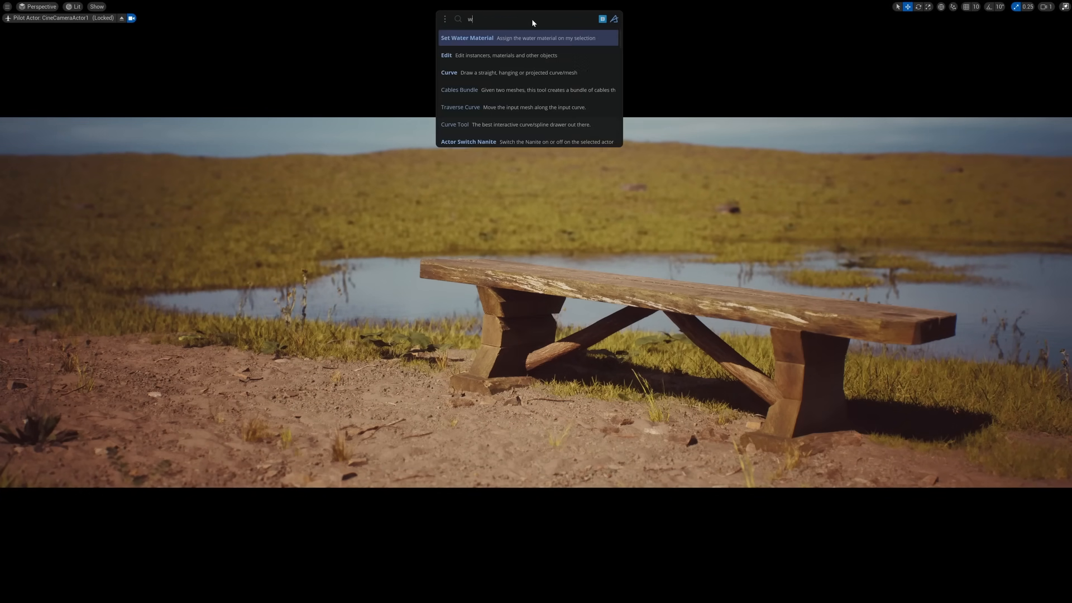
{"action": "key", "text": "Return"}
Step: Increase the camera's vignette and focus distance and fine-tune its exposure
{"action": "left_click", "coordinate": [594, 18]}
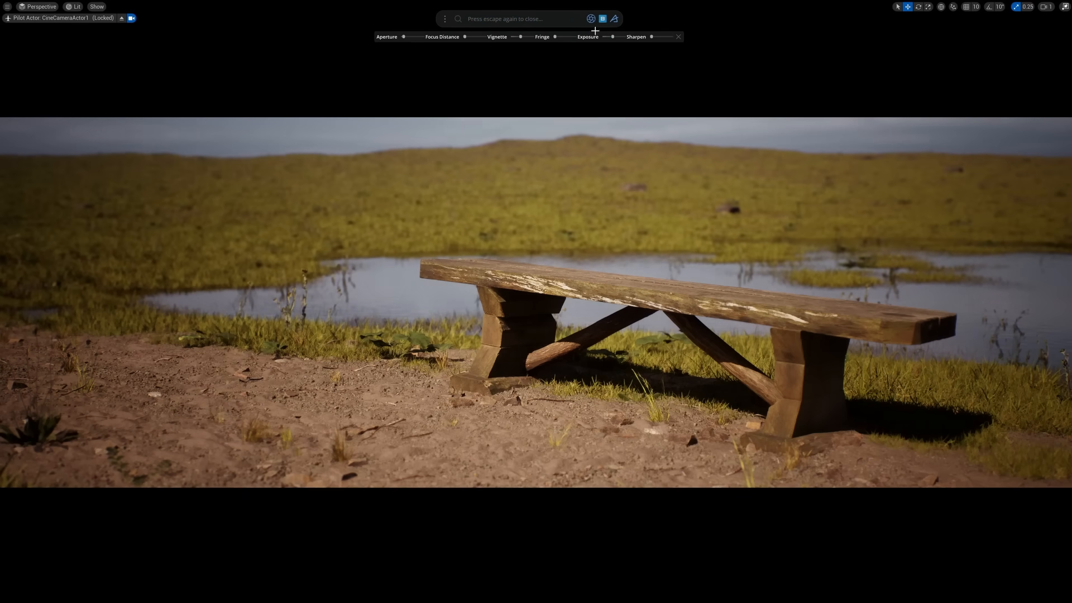
{"action": "left_click_drag", "start_coordinate": [612, 38], "coordinate": [609, 39]}
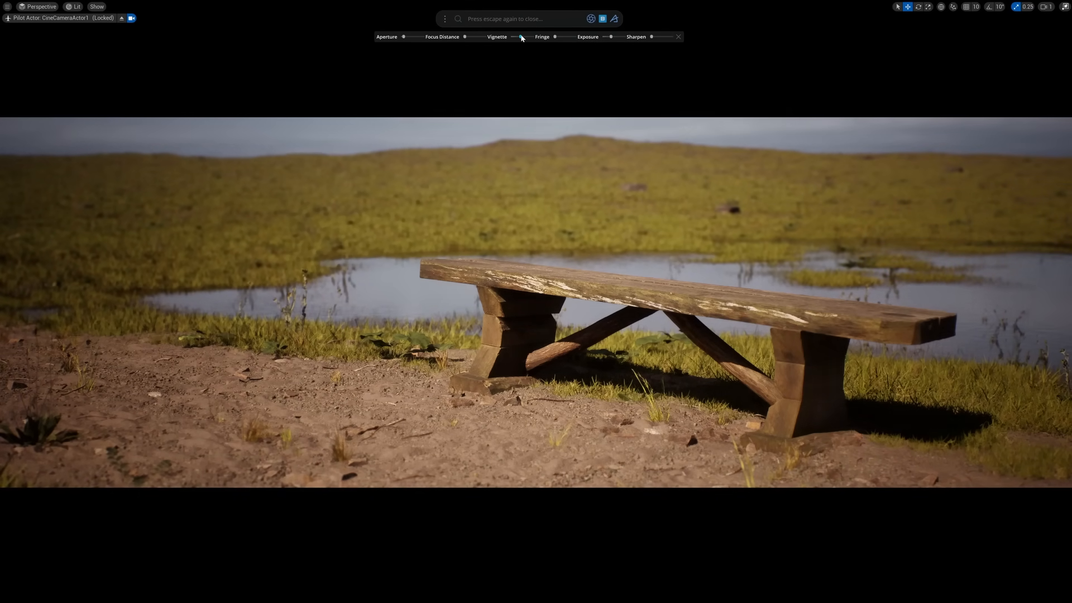
{"action": "left_click_drag", "start_coordinate": [522, 38], "coordinate": [531, 38]}
{"action": "left_click_drag", "start_coordinate": [467, 37], "coordinate": [476, 39]}
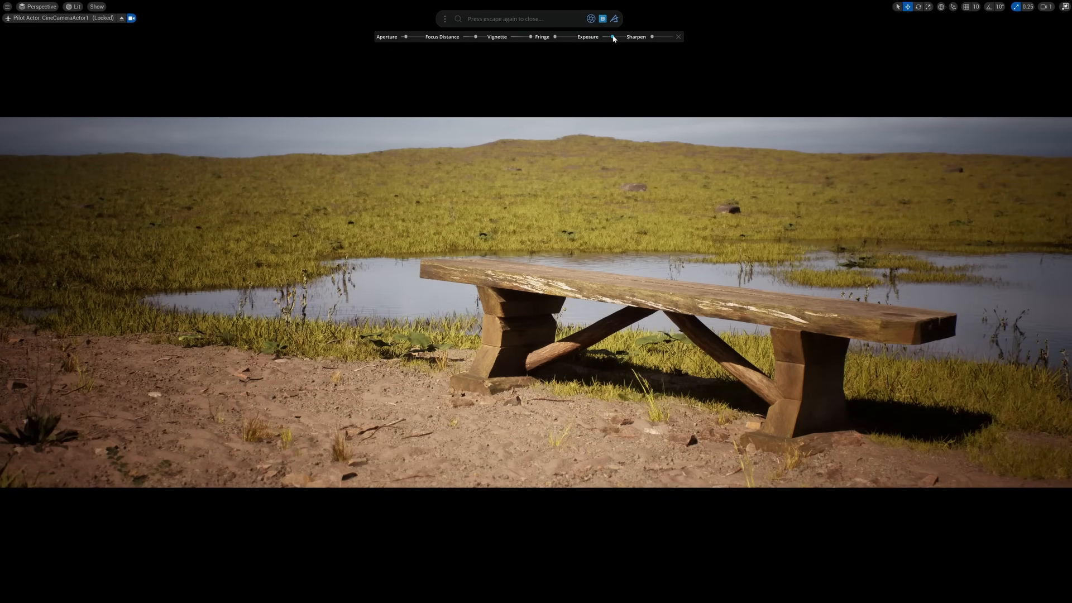
{"action": "left_click_drag", "start_coordinate": [614, 37], "coordinate": [611, 38]}
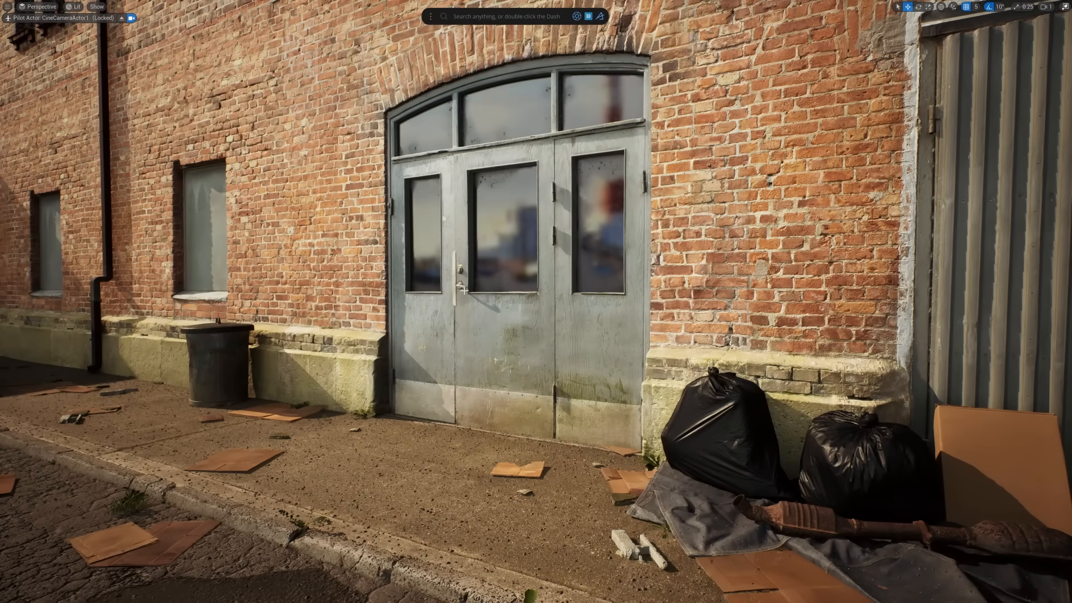
Step: Search the Content Library for "decal" and place the red tag and teal Neon graffiti on the grey door
{"action": "left_click", "coordinate": [588, 17]}
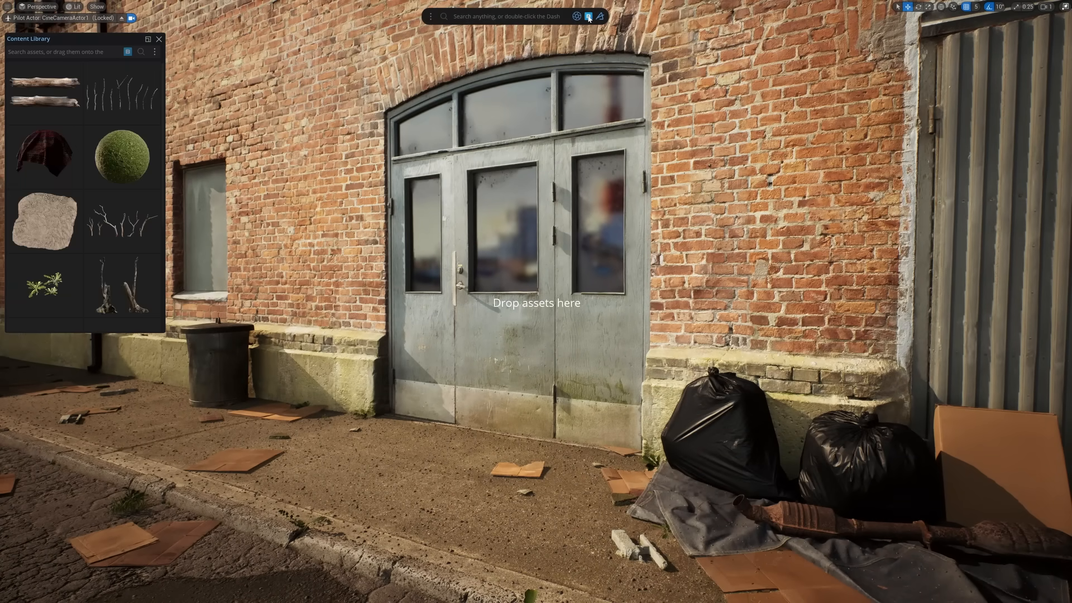
{"action": "type", "text": "decal"}
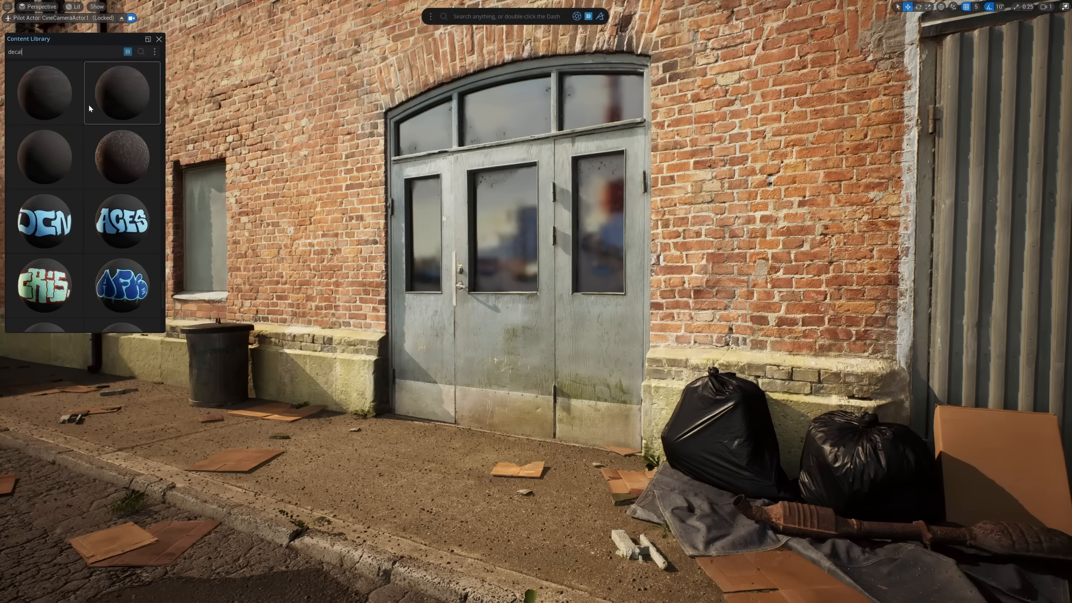
{"action": "scroll", "coordinate": [88, 103], "scroll_direction": "down", "scroll_amount": 5}
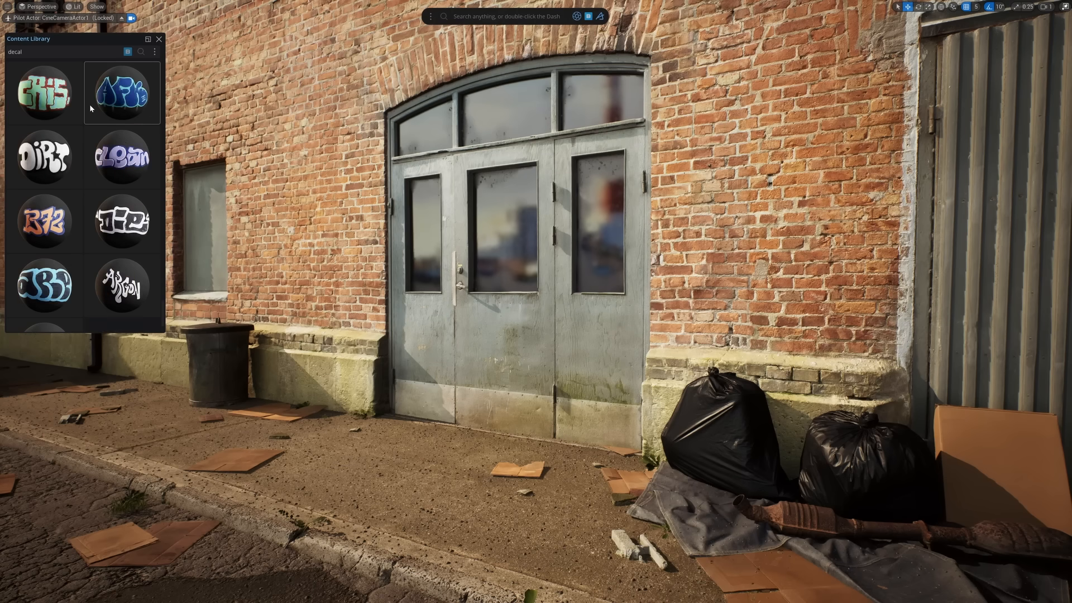
{"action": "scroll", "coordinate": [87, 117], "scroll_direction": "up", "scroll_amount": 8}
{"action": "left_click_drag", "start_coordinate": [46, 167], "coordinate": [454, 323]}
{"action": "mouse_move", "coordinate": [43, 170]}
{"action": "left_click_drag", "start_coordinate": [119, 105], "coordinate": [568, 345]}
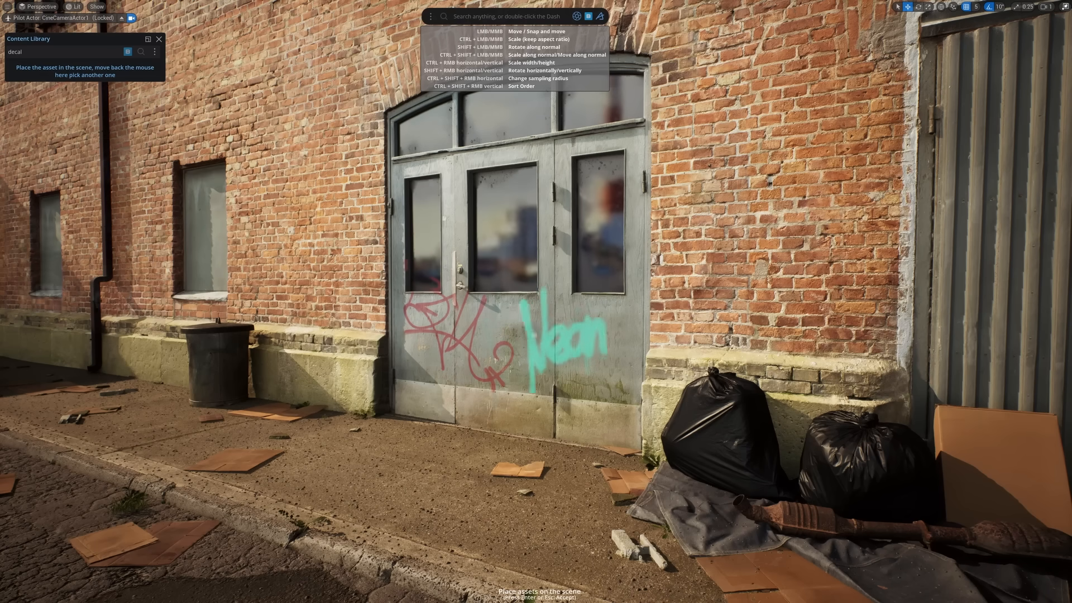
Step: Place the skull graffiti decal on the brick wall beside the door and the torn white paper decal on the pavement
{"action": "mouse_move", "coordinate": [114, 239]}
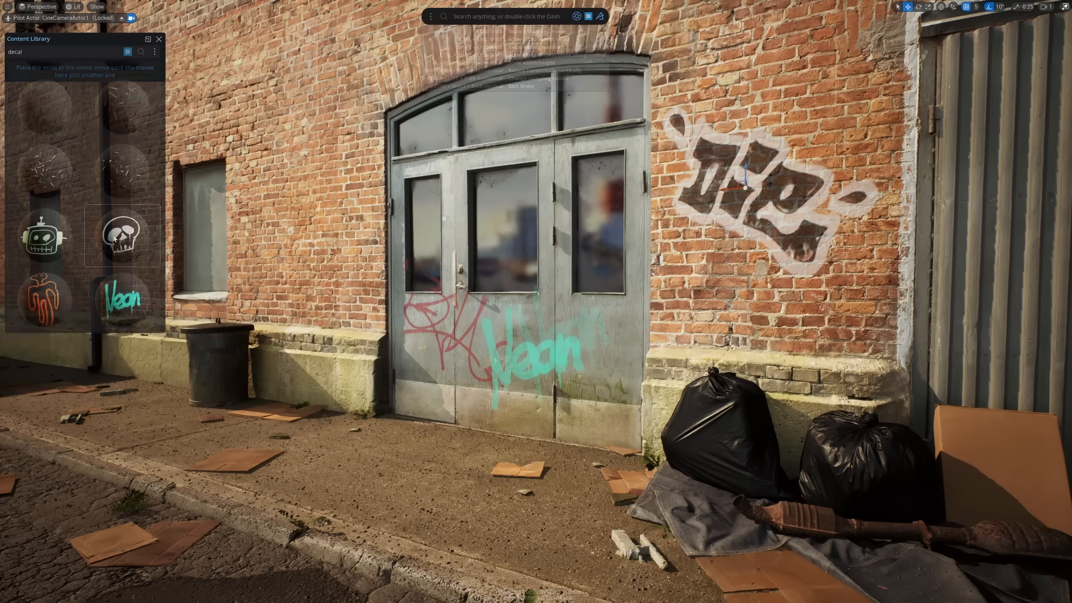
{"action": "left_click_drag", "start_coordinate": [114, 239], "coordinate": [726, 252]}
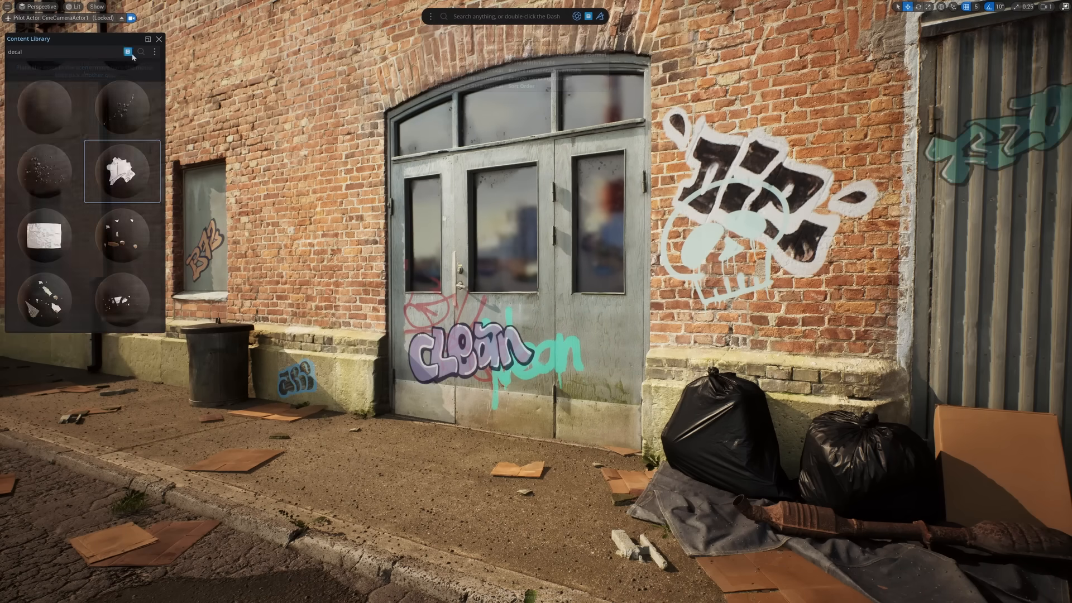
{"action": "left_click_drag", "start_coordinate": [123, 170], "coordinate": [810, 586]}
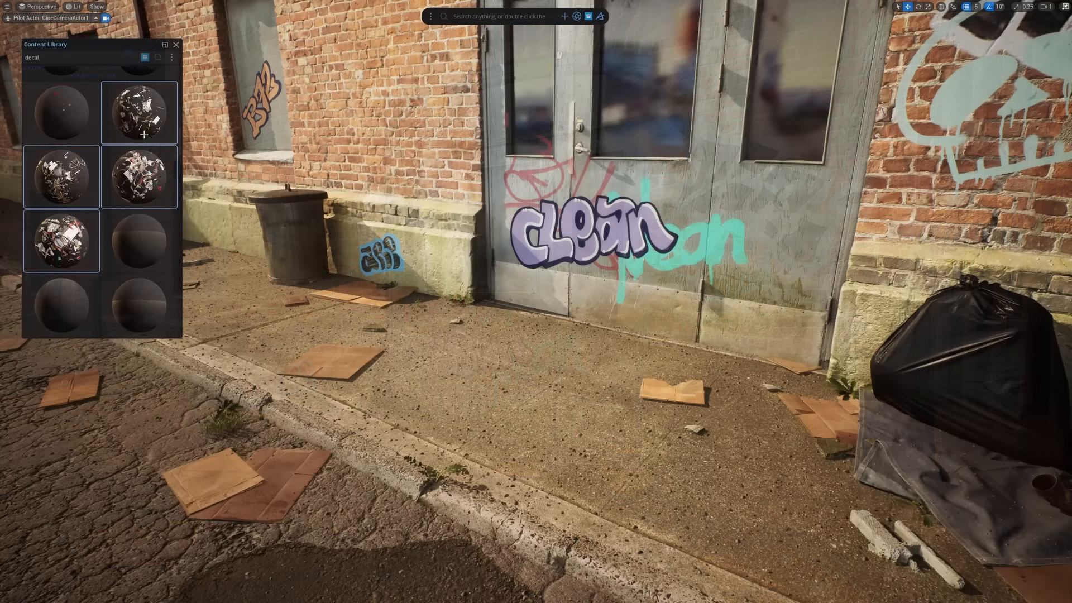
Step: Scatter the four selected litter decals over the sidewalk and adjust the scatter's density, depth and minimum scale
{"action": "left_click_drag", "start_coordinate": [145, 167], "coordinate": [576, 386]}
{"action": "left_click_drag", "start_coordinate": [498, 36], "coordinate": [437, 36]}
{"action": "left_click_drag", "start_coordinate": [553, 36], "coordinate": [498, 44]}
{"action": "left_click_drag", "start_coordinate": [430, 35], "coordinate": [440, 36]}
{"action": "left_click_drag", "start_coordinate": [552, 36], "coordinate": [603, 36]}
{"action": "left_click_drag", "start_coordinate": [423, 36], "coordinate": [420, 36]}
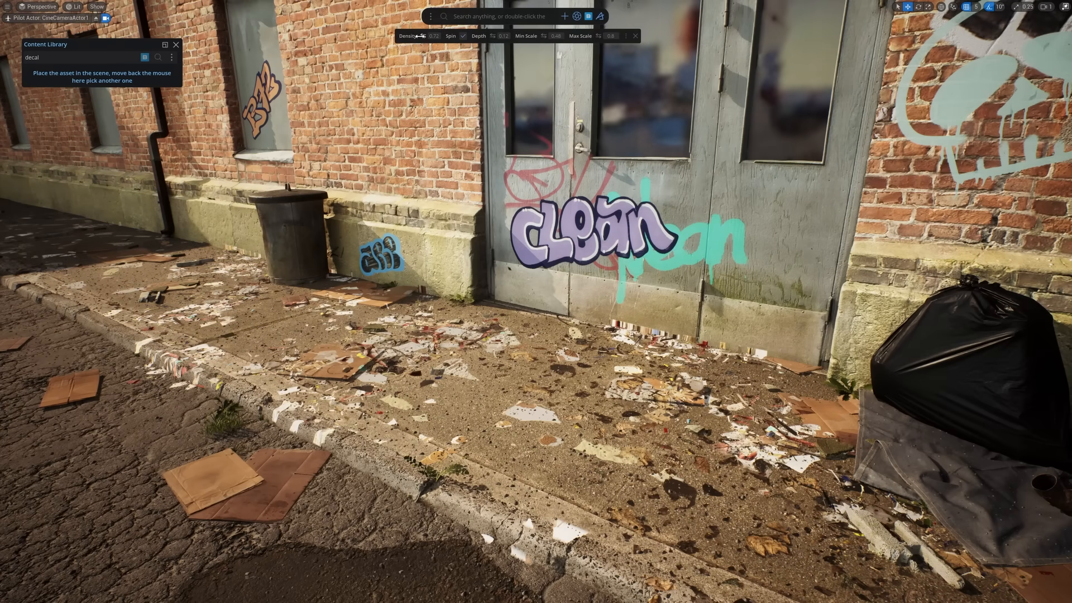
{"action": "left_click", "coordinate": [635, 36]}
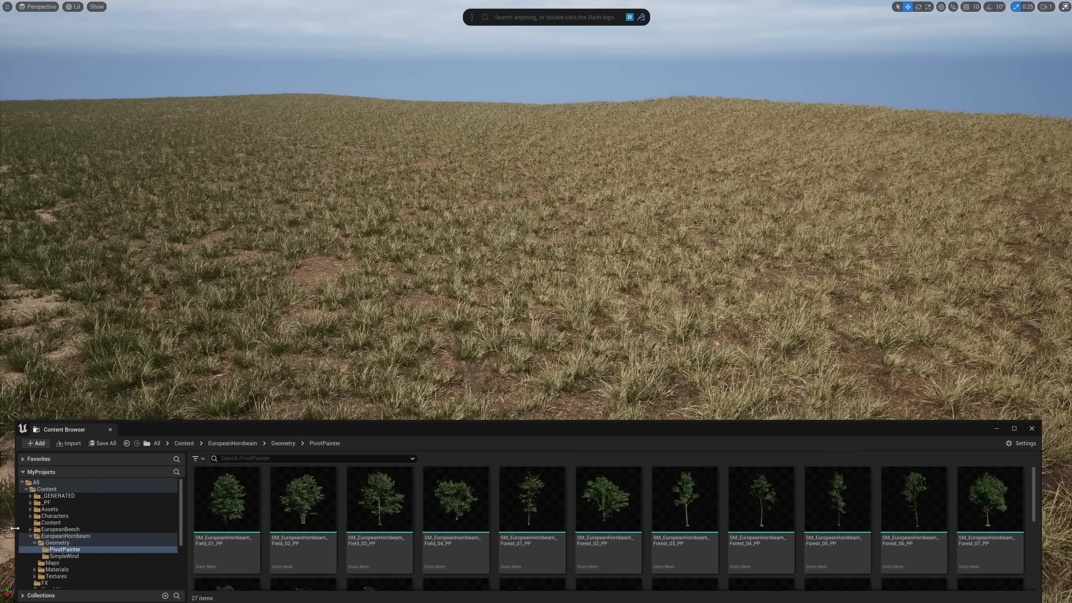
Step: Bring the European Hornbeam Field_01, Field_02, Field_03 and Forest_01 tree meshes from the PivotPainter folder into the grassland
{"action": "left_click", "coordinate": [246, 520]}
{"action": "left_click", "coordinate": [304, 519], "text": "ctrl"}
{"action": "left_click", "coordinate": [380, 519], "text": "ctrl"}
{"action": "left_click", "coordinate": [529, 518], "text": "ctrl"}
{"action": "left_click_drag", "start_coordinate": [529, 518], "coordinate": [705, 327]}
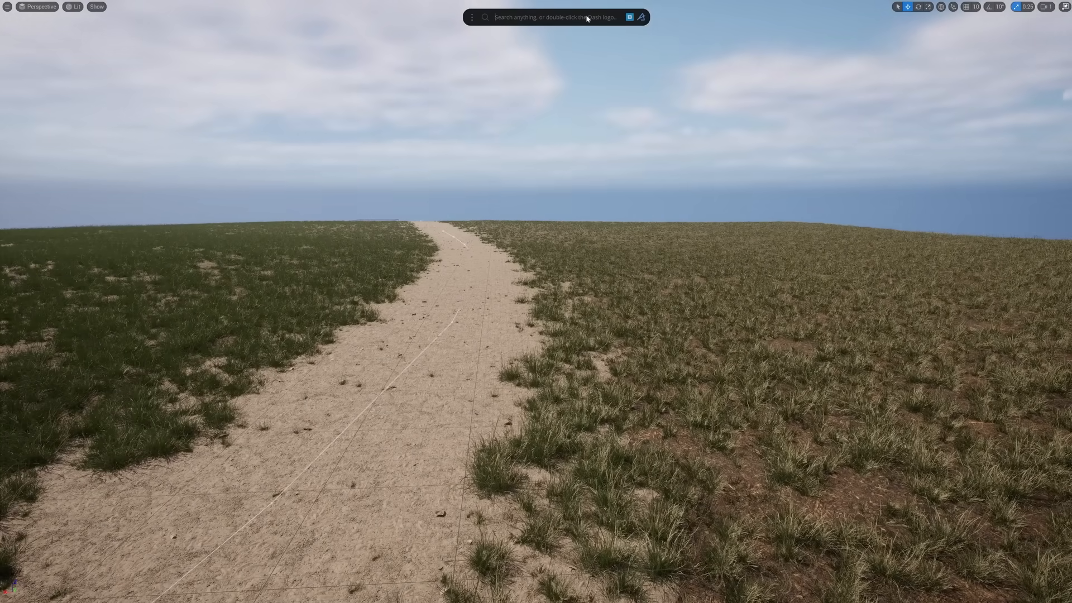
Step: Create a Surface Scatter that distributes the selected European Hornbeam trees over the grassland ground
{"action": "left_click", "coordinate": [585, 15]}
{"action": "type", "text": "sur"}
{"action": "key", "text": "Return"}
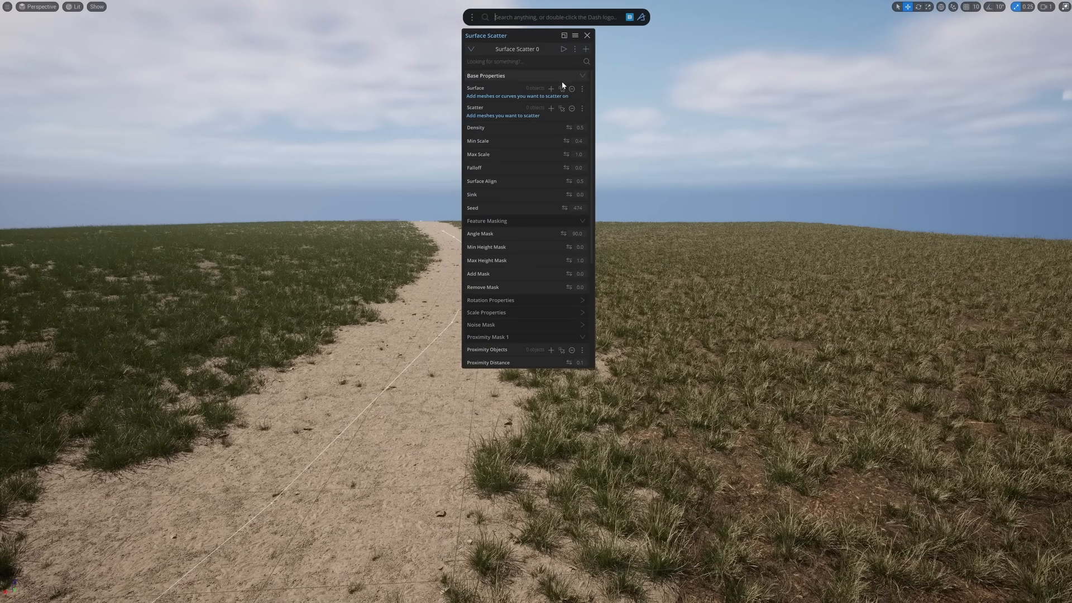
{"action": "left_click", "coordinate": [550, 109]}
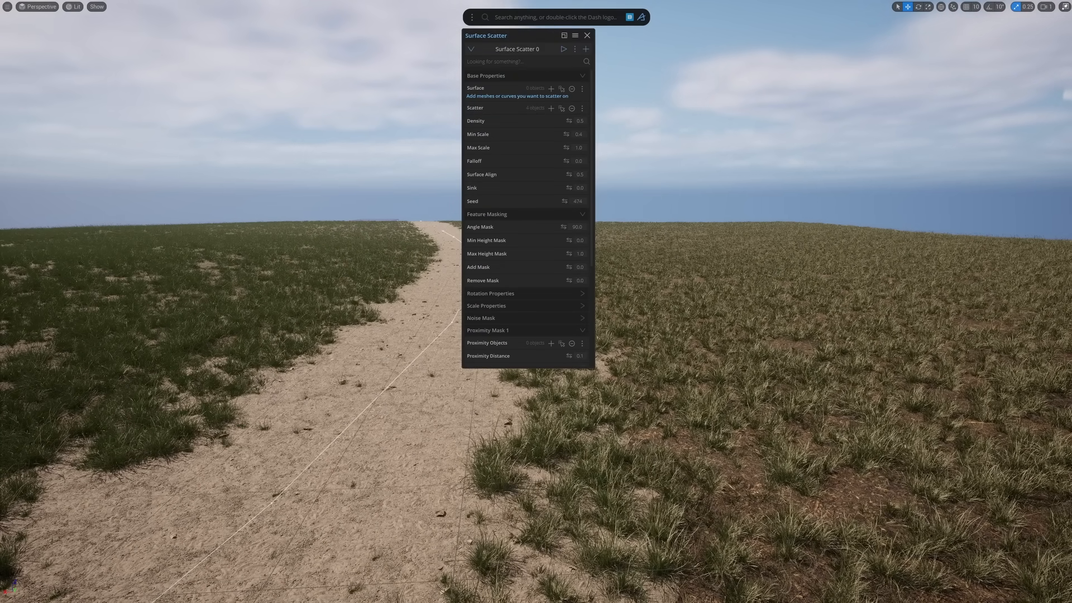
{"action": "left_click", "coordinate": [561, 88]}
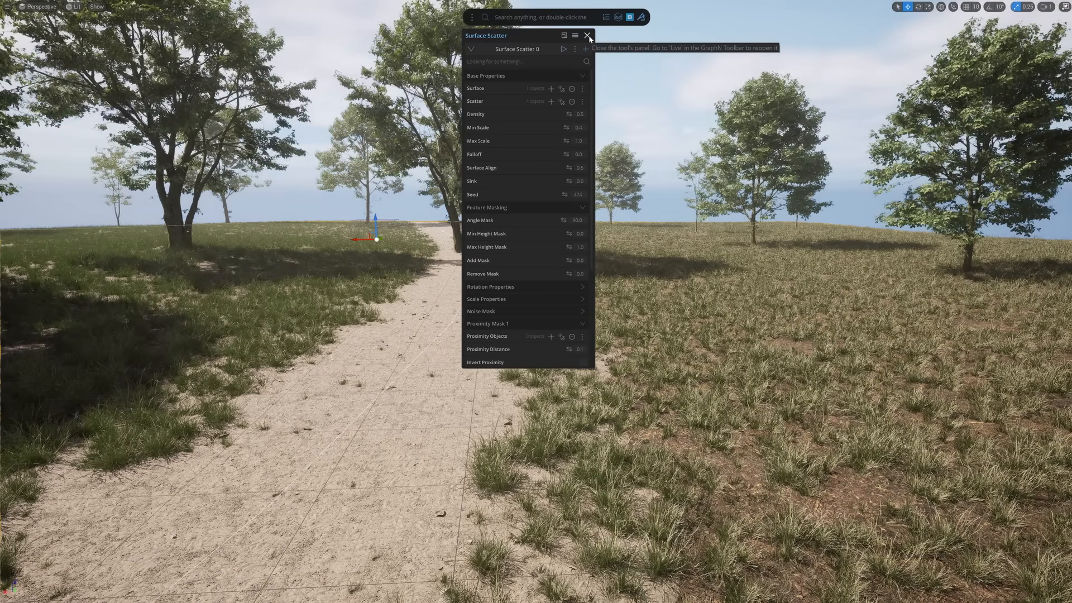
{"action": "left_click", "coordinate": [587, 36]}
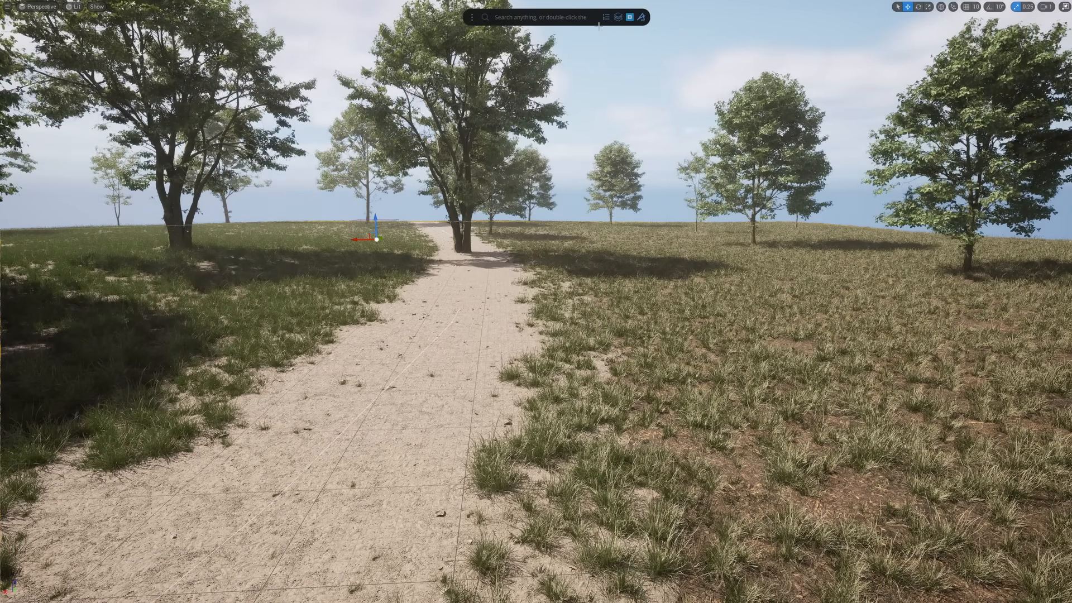
Step: Select the scattered trees and increase their density to fill the grassland on both sides of the path
{"action": "left_click", "coordinate": [535, 57]}
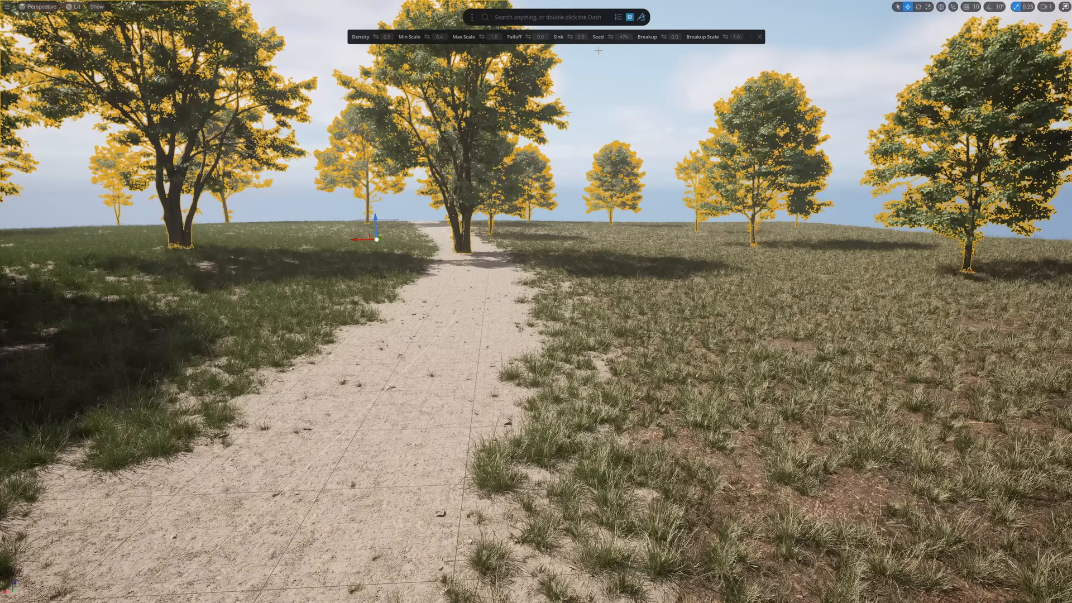
{"action": "left_click_drag", "start_coordinate": [380, 38], "coordinate": [395, 34]}
{"action": "right_click_drag", "start_coordinate": [447, 167], "coordinate": [441, 167]}
{"action": "middle_click_drag", "start_coordinate": [650, 300], "coordinate": [642, 307]}
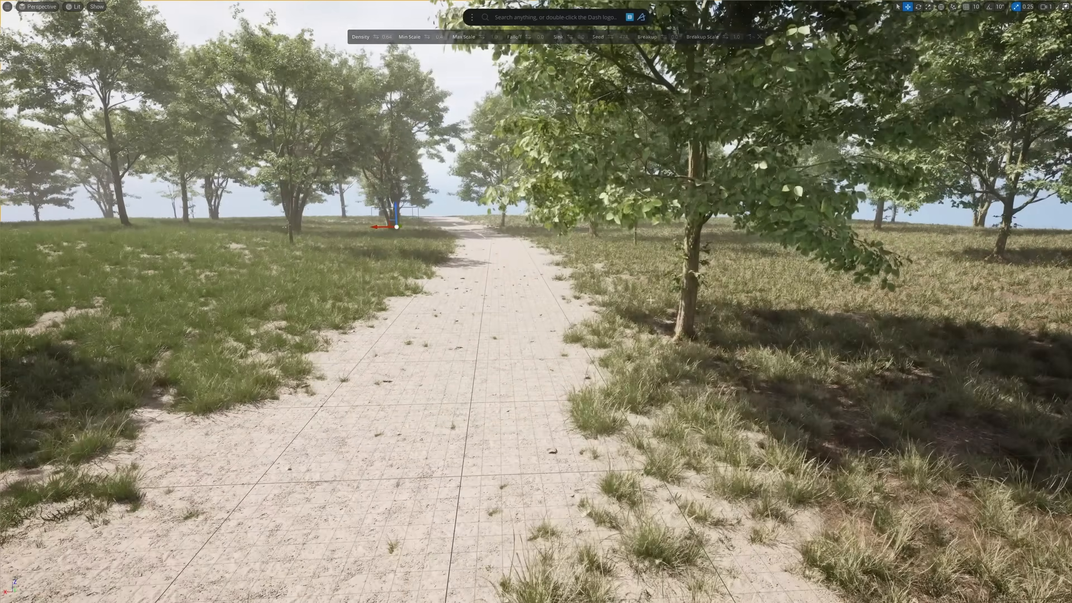
Step: Mask the tree scatter by proximity to the path curve, adjusting the proximity distance and toggling Invert Proximity
{"action": "left_click", "coordinate": [709, 234]}
{"action": "key", "text": "g"}
{"action": "key", "text": "g"}
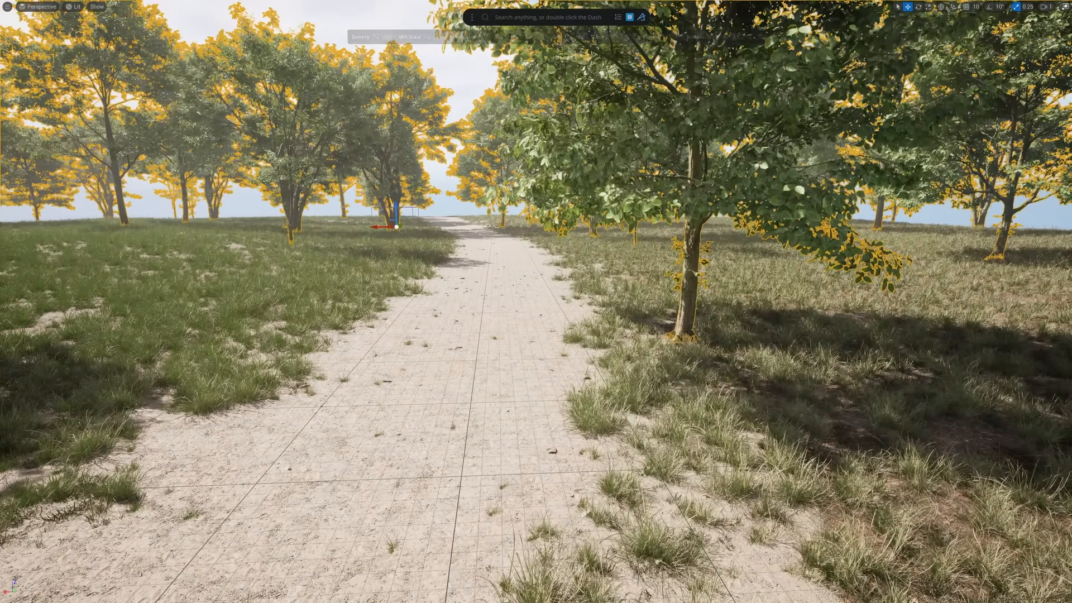
{"action": "middle_click_drag", "start_coordinate": [709, 234], "coordinate": [704, 254]}
{"action": "right_click_drag", "start_coordinate": [536, 398], "coordinate": [489, 398]}
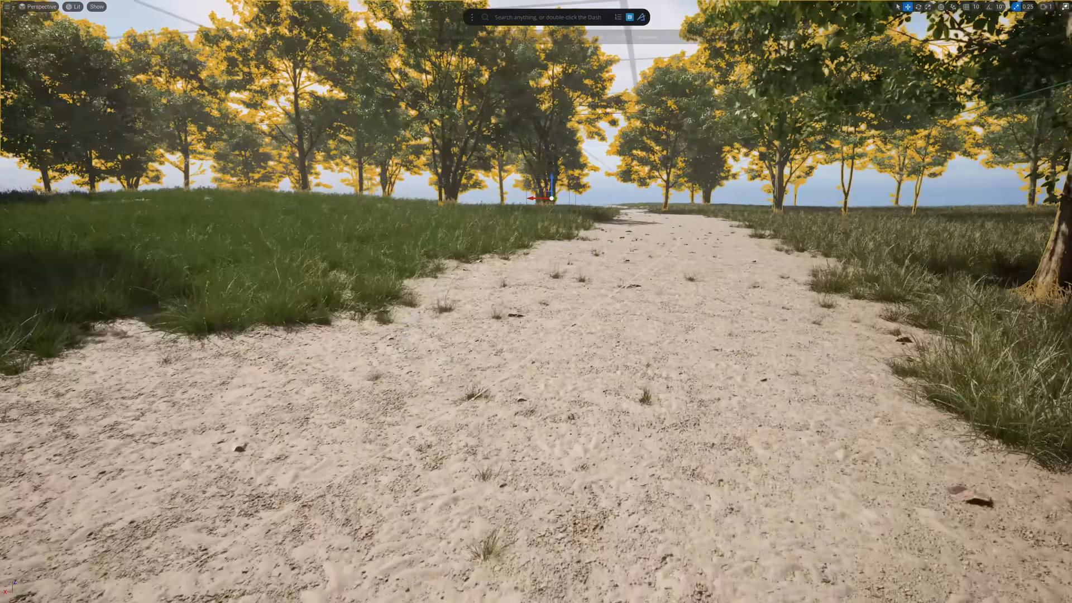
{"action": "left_click", "coordinate": [619, 19]}
{"action": "left_click_drag", "start_coordinate": [596, 37], "coordinate": [605, 36]}
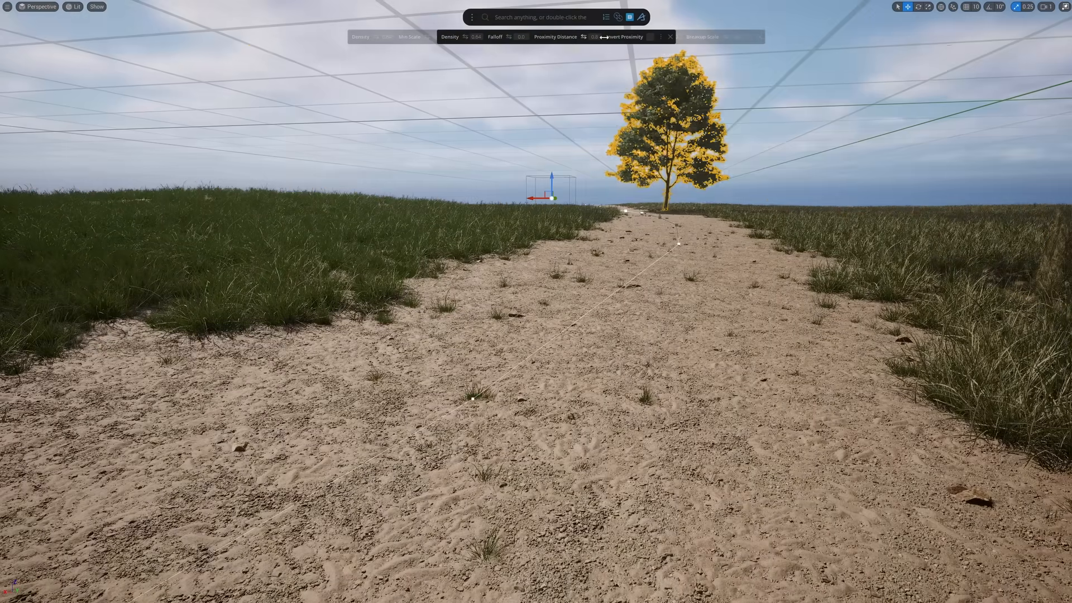
{"action": "left_click", "coordinate": [651, 37]}
{"action": "right_click_drag", "start_coordinate": [673, 44], "coordinate": [725, 33]}
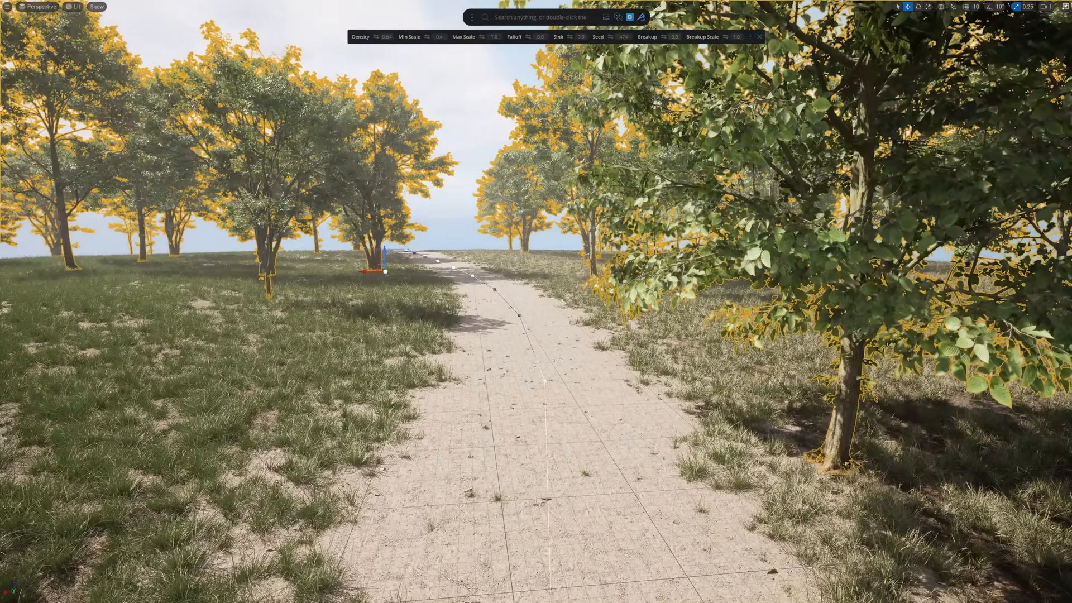
Step: Raise the tree scatter's density further for a fuller forest along the path
{"action": "left_click_drag", "start_coordinate": [376, 37], "coordinate": [384, 37]}
{"action": "right_click_drag", "start_coordinate": [398, 69], "coordinate": [398, 70]}
{"action": "key", "text": "w"}
{"action": "key", "text": "w"}
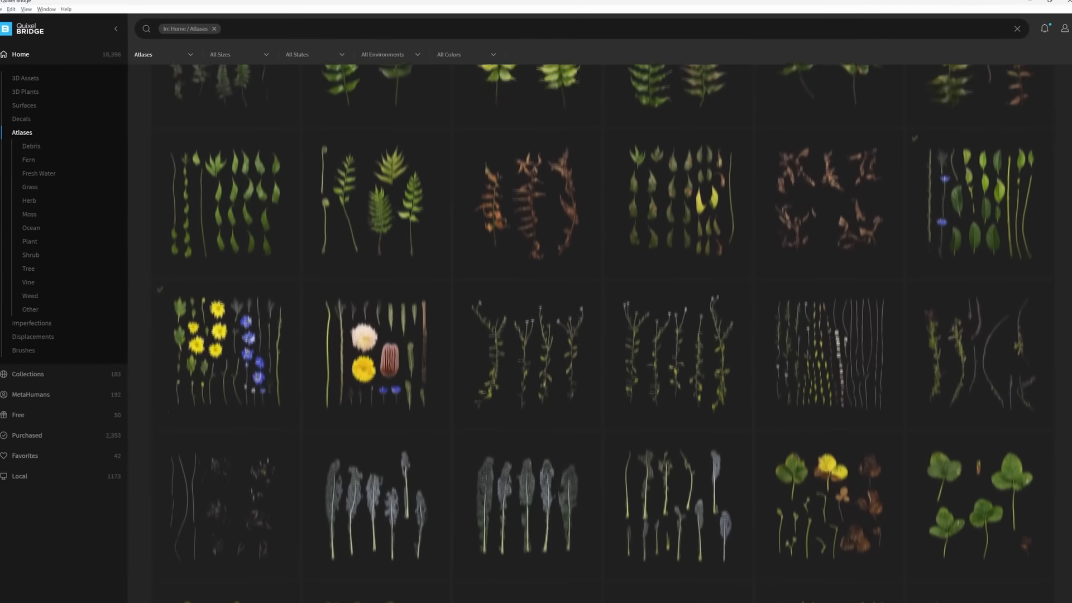
Step: Switch to Quixel Bridge, browse the Atlases category and download the Dandelion atlas at 4K resolution
{"action": "scroll", "coordinate": [592, 335], "scroll_direction": "down", "scroll_amount": 2}
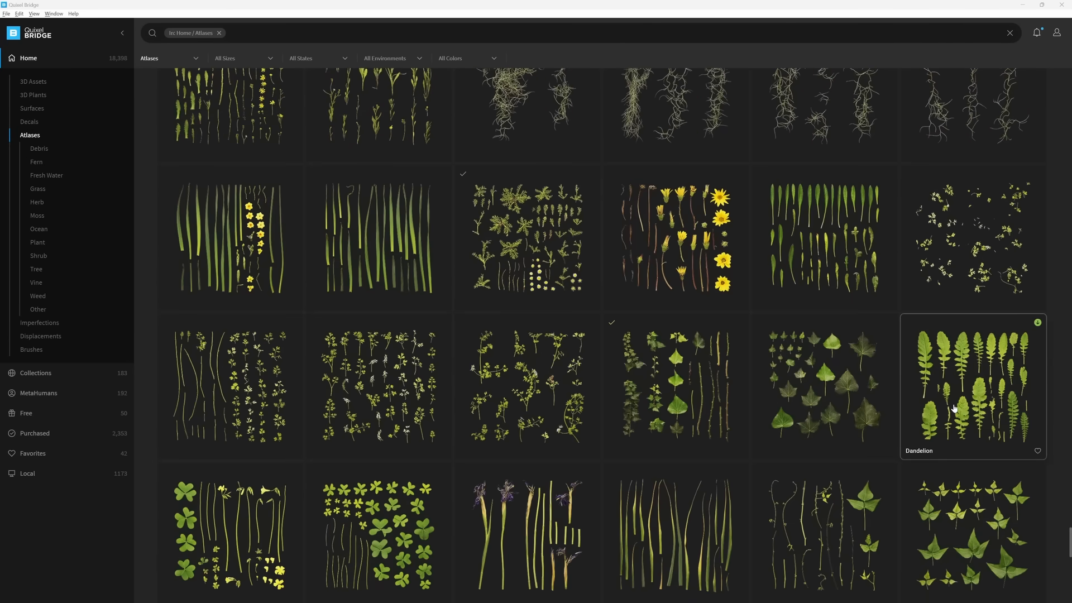
{"action": "left_click", "coordinate": [954, 406]}
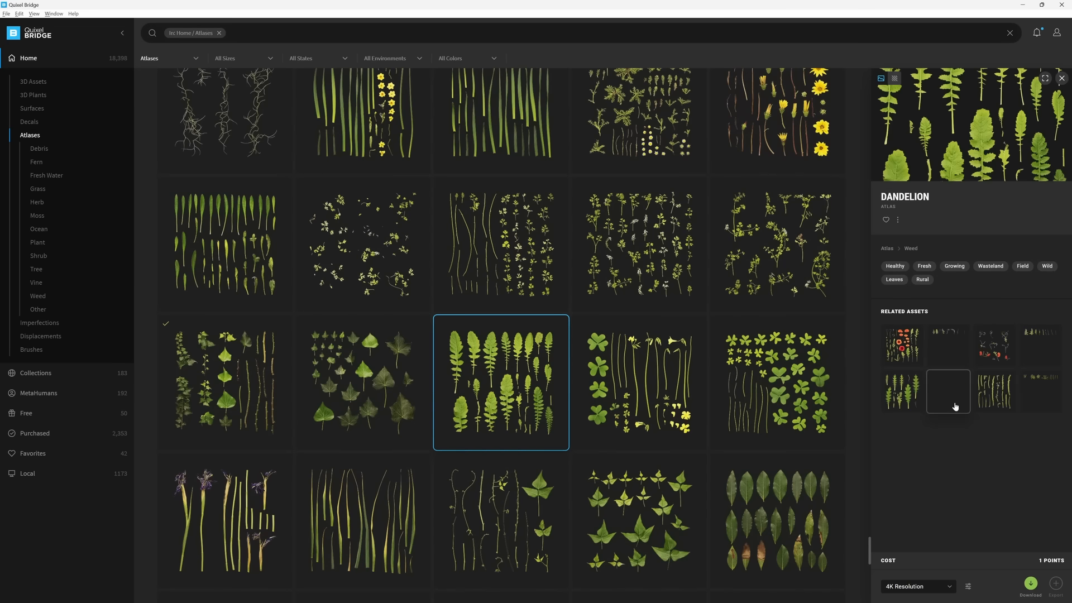
{"action": "left_click", "coordinate": [1031, 584]}
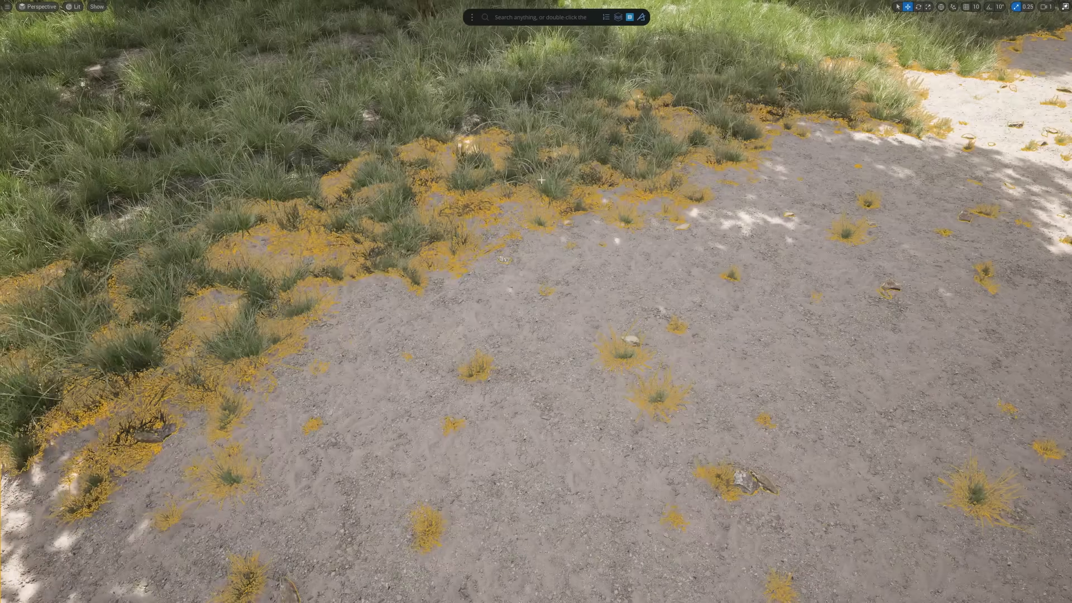
Step: Create scatter mesh cards on the ground from the sg0uciuf_4K_Opacity.jpg alpha texture in the plants_perennials_sg0uciuf2 folder
{"action": "left_click", "coordinate": [572, 17]}
{"action": "type", "text": "Create scatter mesh car"}
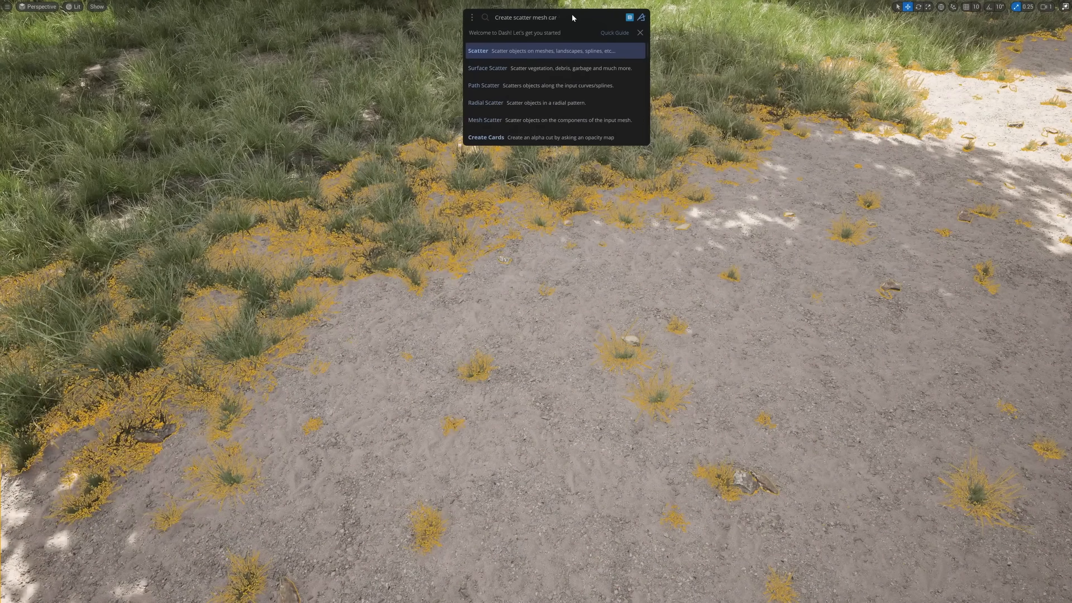
{"action": "key", "text": "Down"}
{"action": "key", "text": "Down"}
{"action": "key", "text": "Return"}
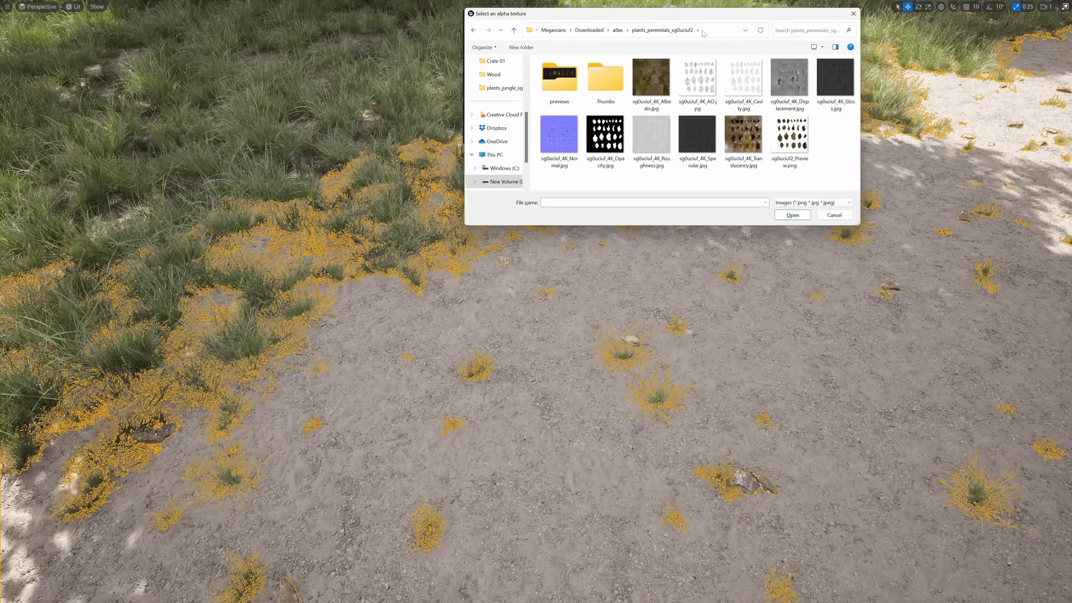
{"action": "double_click", "coordinate": [614, 136]}
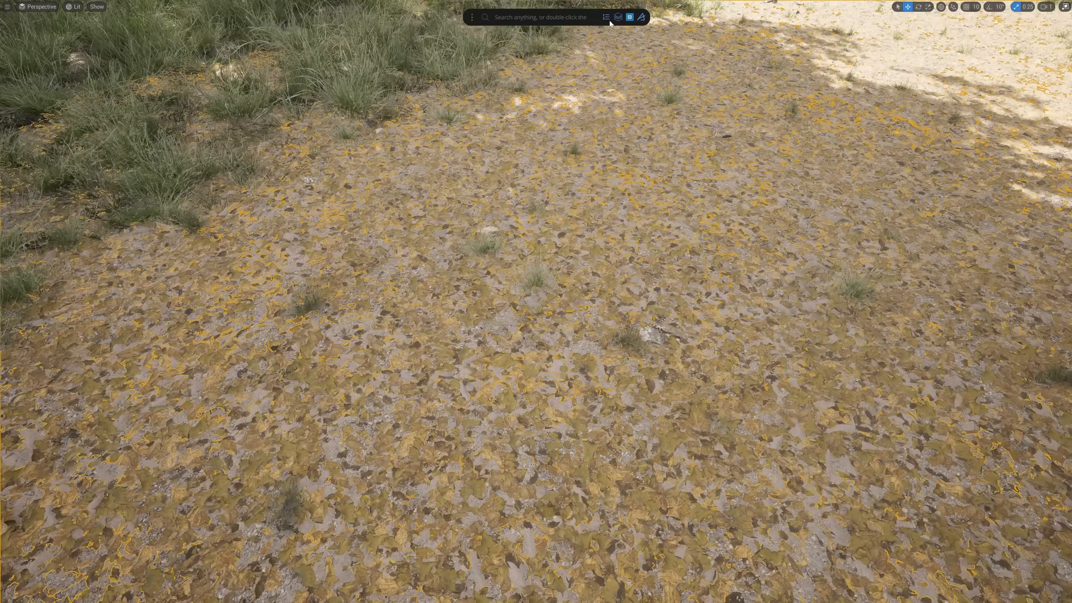
Step: Set the leaf scatter's density to 0.01 and minimum scale to 0.8, adjust its breakup, and open its full settings
{"action": "left_click_drag", "start_coordinate": [377, 36], "coordinate": [291, 36]}
{"action": "left_click_drag", "start_coordinate": [427, 35], "coordinate": [446, 35]}
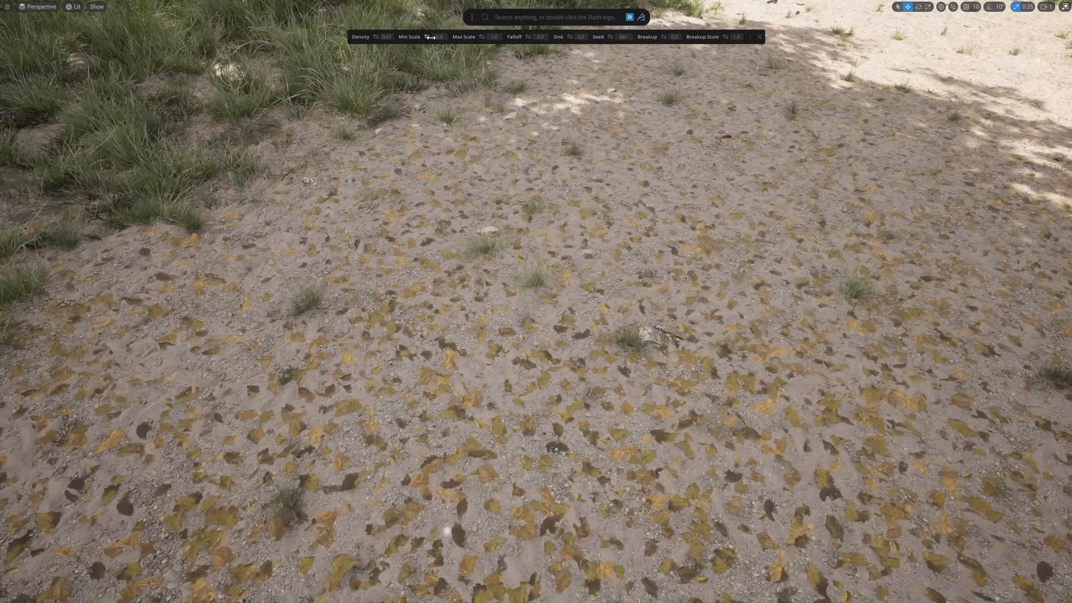
{"action": "left_click_drag", "start_coordinate": [663, 36], "coordinate": [619, 36]}
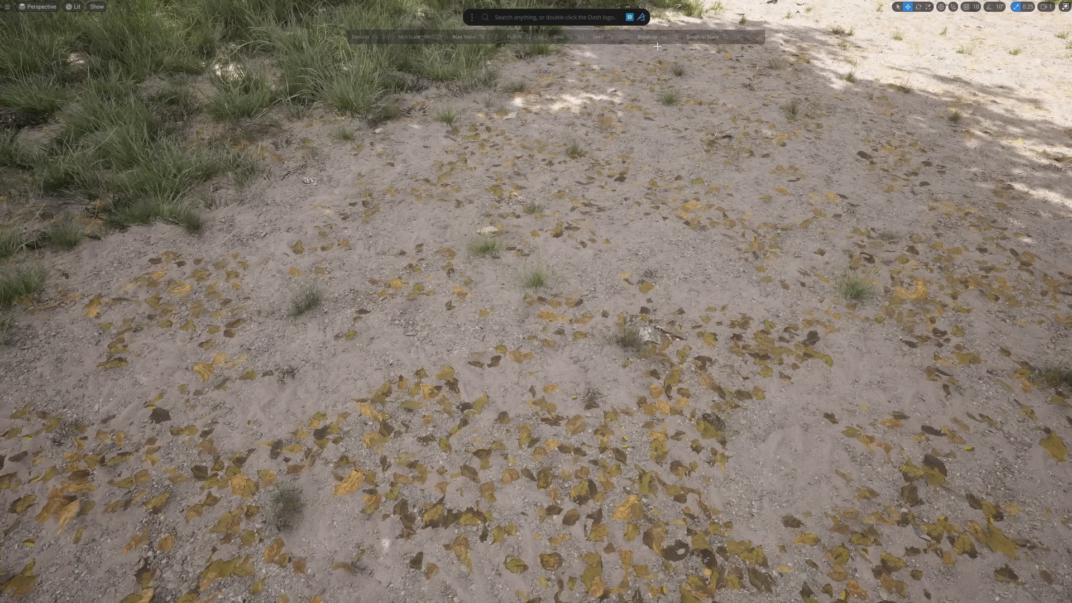
{"action": "left_click", "coordinate": [750, 37]}
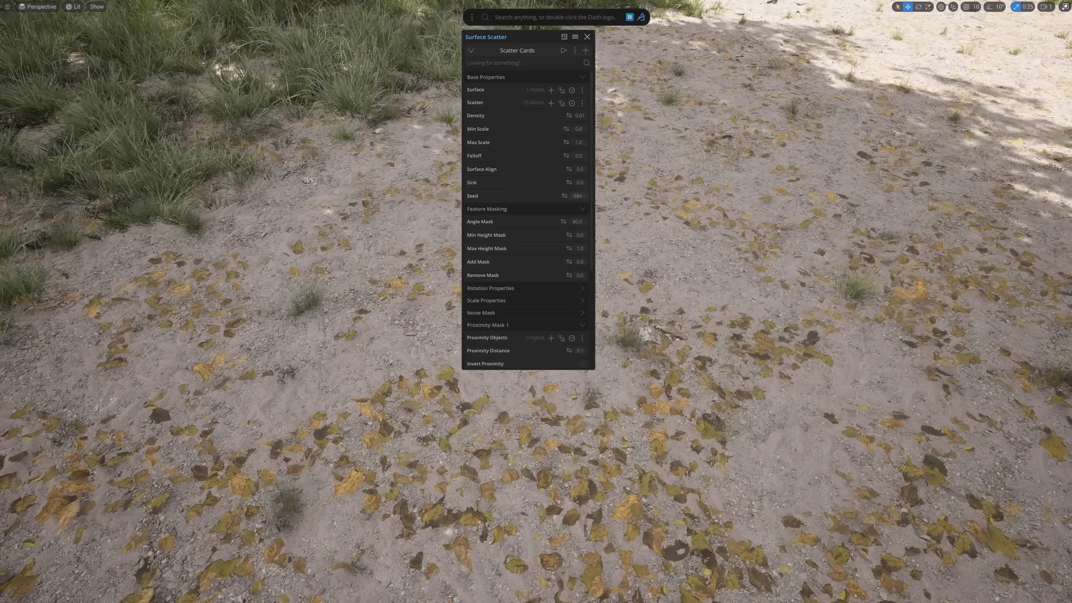